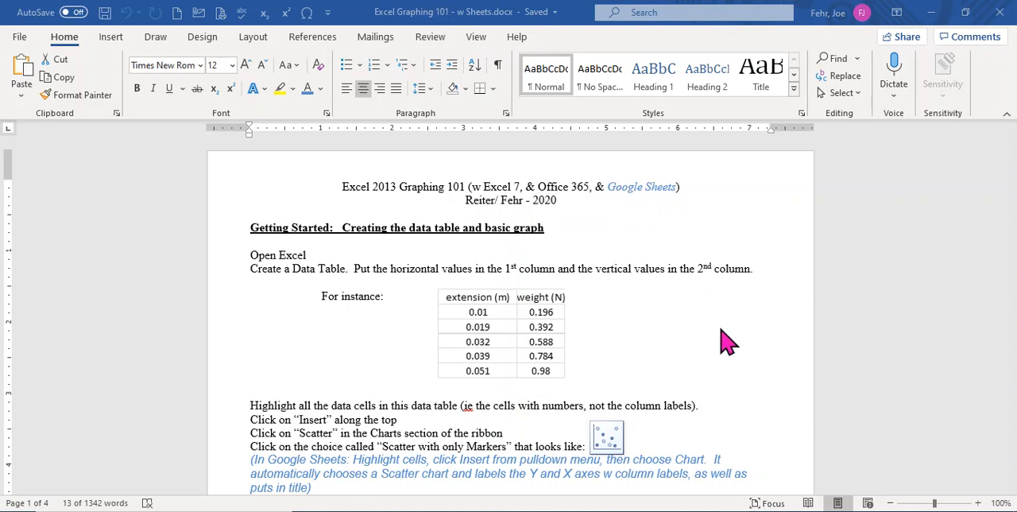
# - Read through the graphing instructions in the Word document, from the basic data table to the Non-Linear trendlines section
pyautogui.scroll(-9, 728, 342)
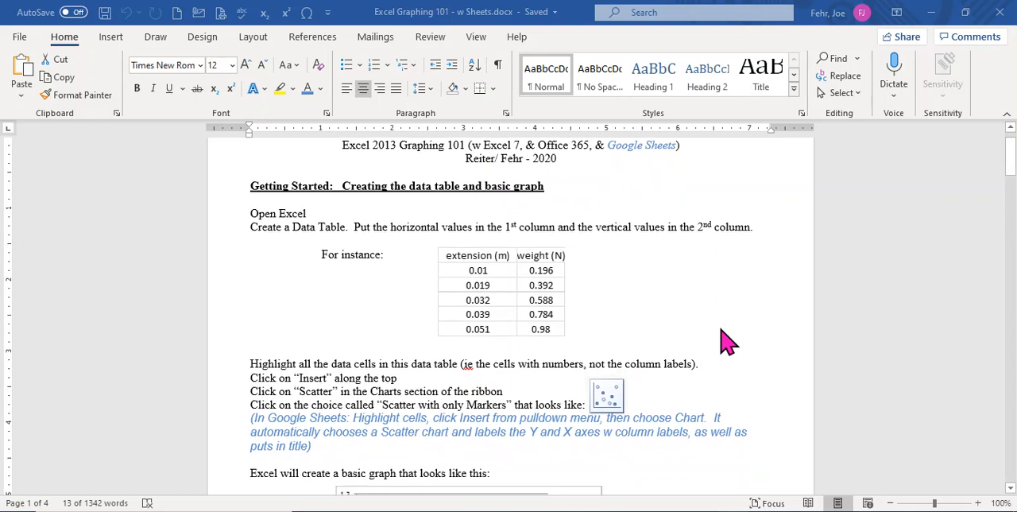
pyautogui.scroll(-1, 728, 341)
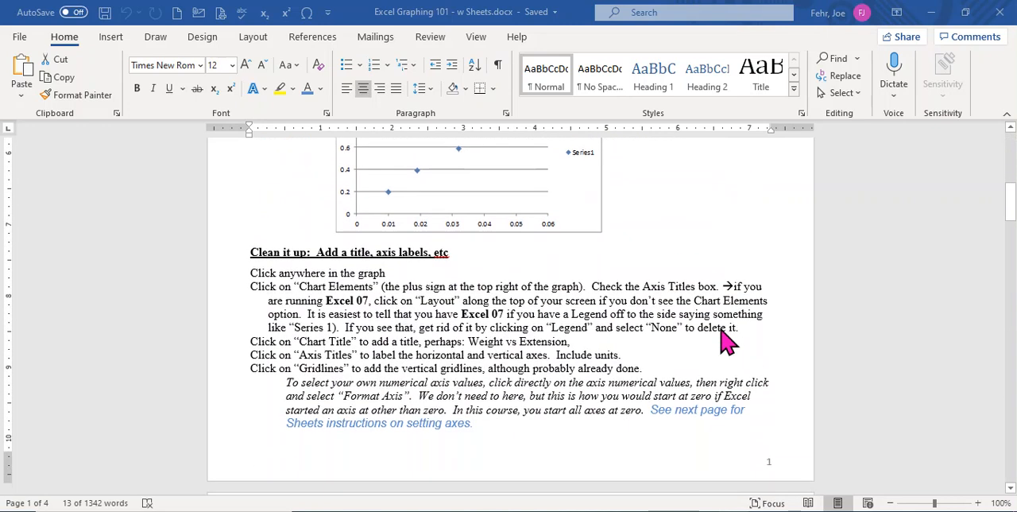
pyautogui.scroll(2, 728, 342)
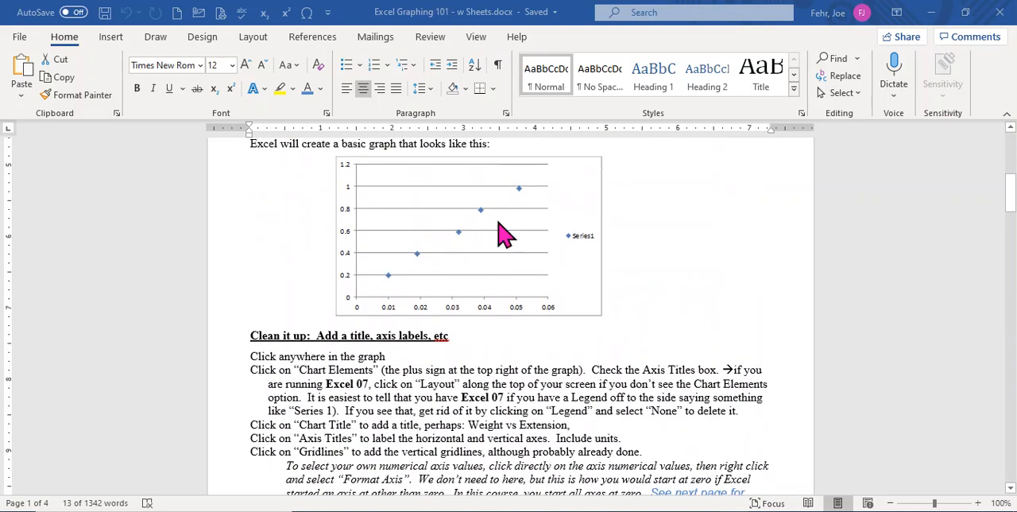
pyautogui.scroll(-20, 712, 367)
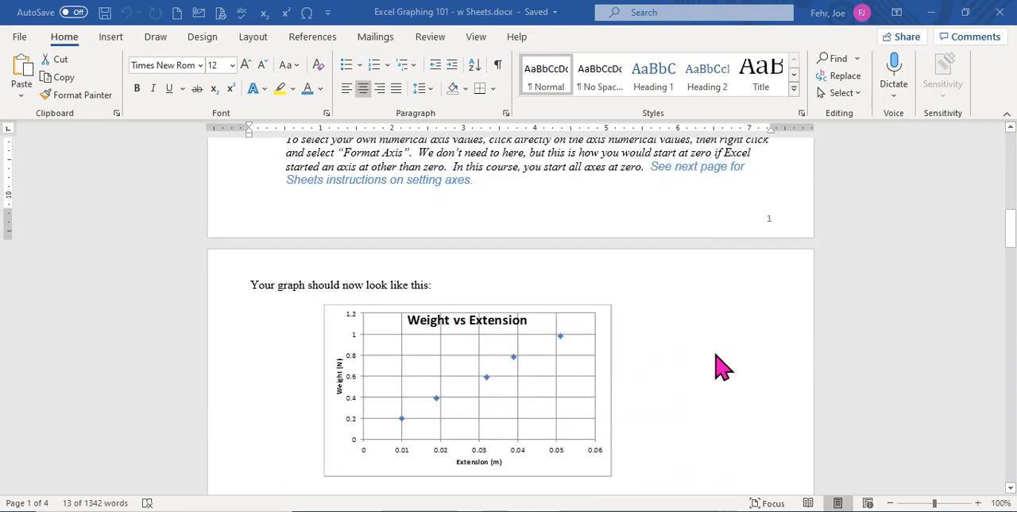
pyautogui.scroll(-10, 722, 367)
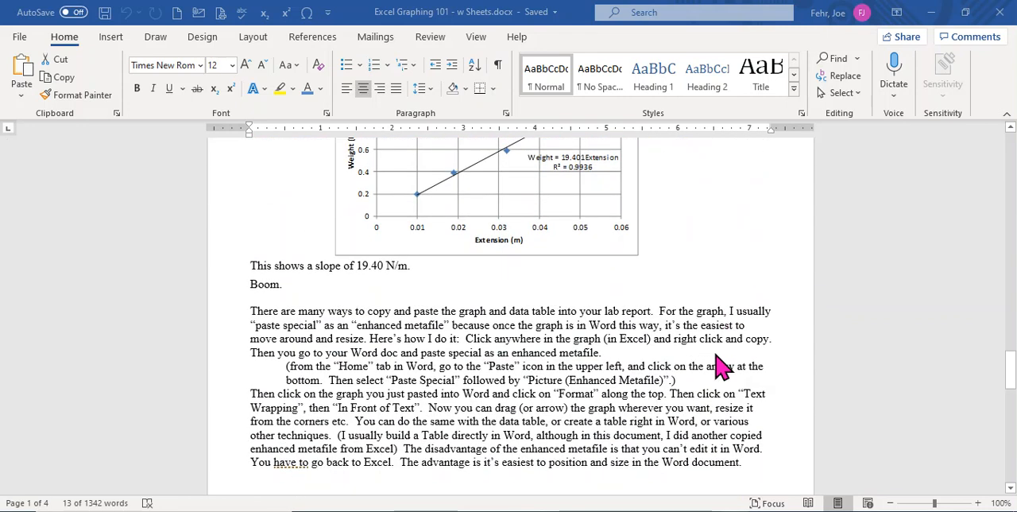
pyautogui.scroll(-12, 722, 367)
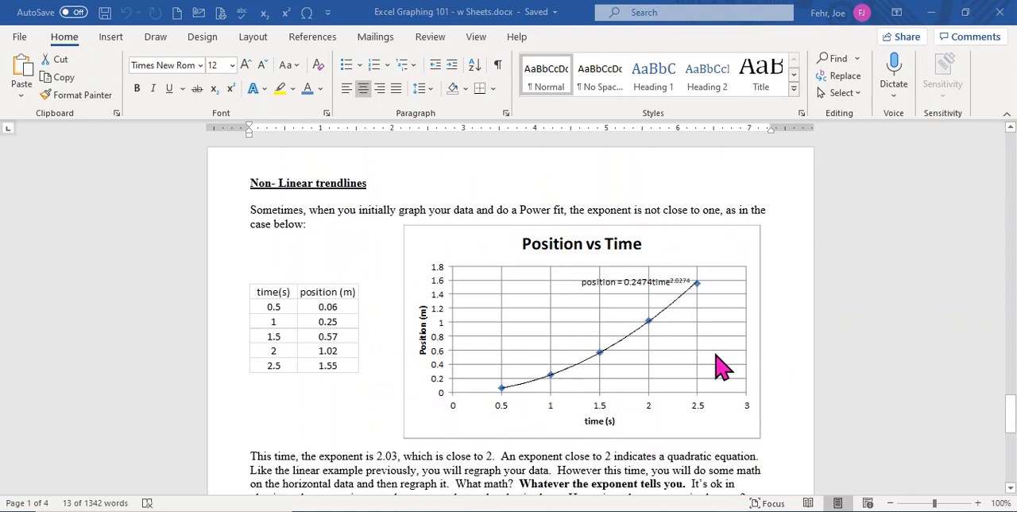
pyautogui.scroll(-1, 721, 368)
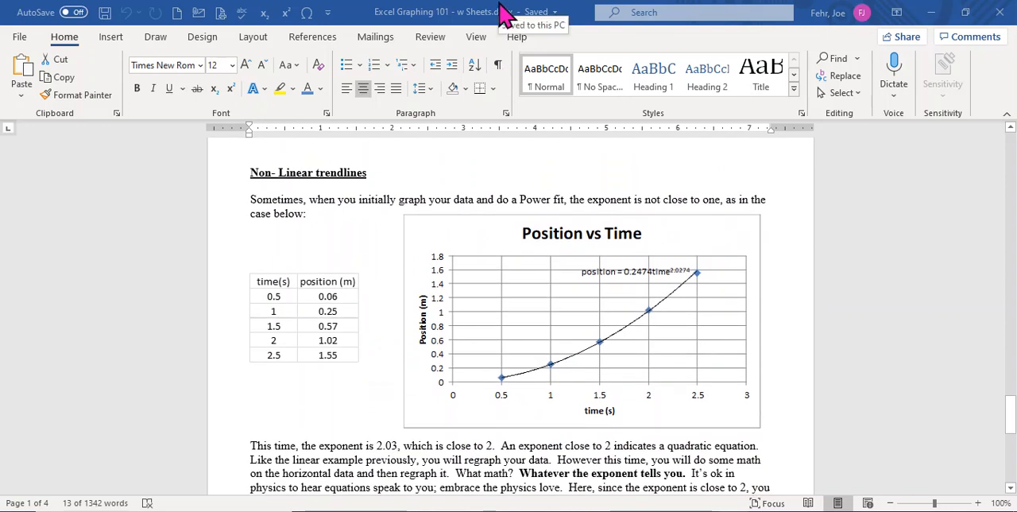
# - In the Google Sheets spreadsheet, insert a chart from the Time and Position data in A42:B47 and move it clear of the table
pyautogui.moveTo(503, 19); pyautogui.dragTo(0, 1)
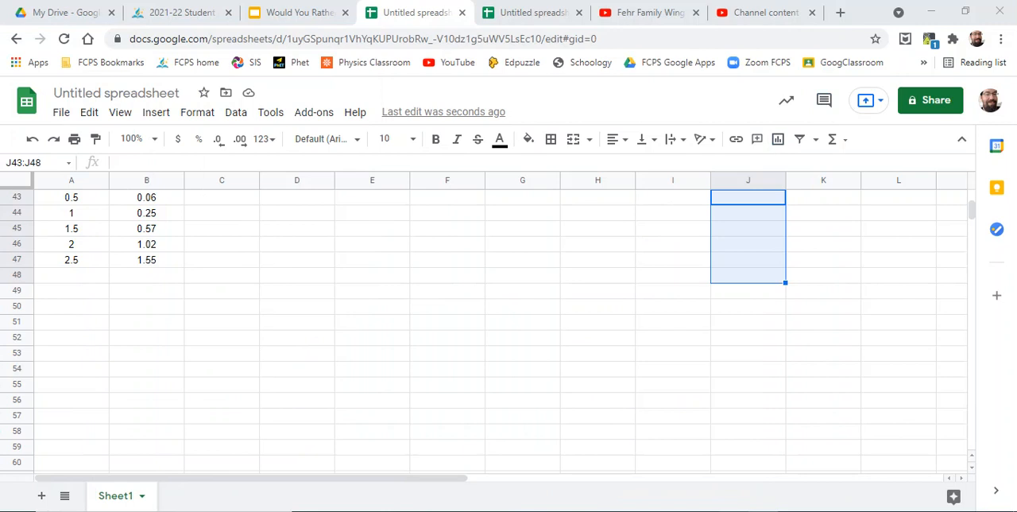
pyautogui.scroll(1, 159, 253)
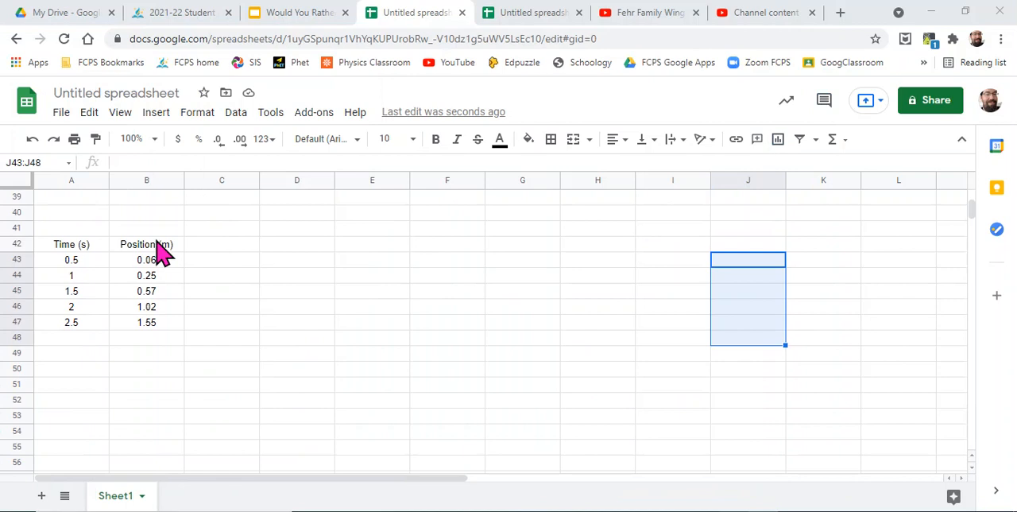
pyautogui.scroll(-1, 159, 252)
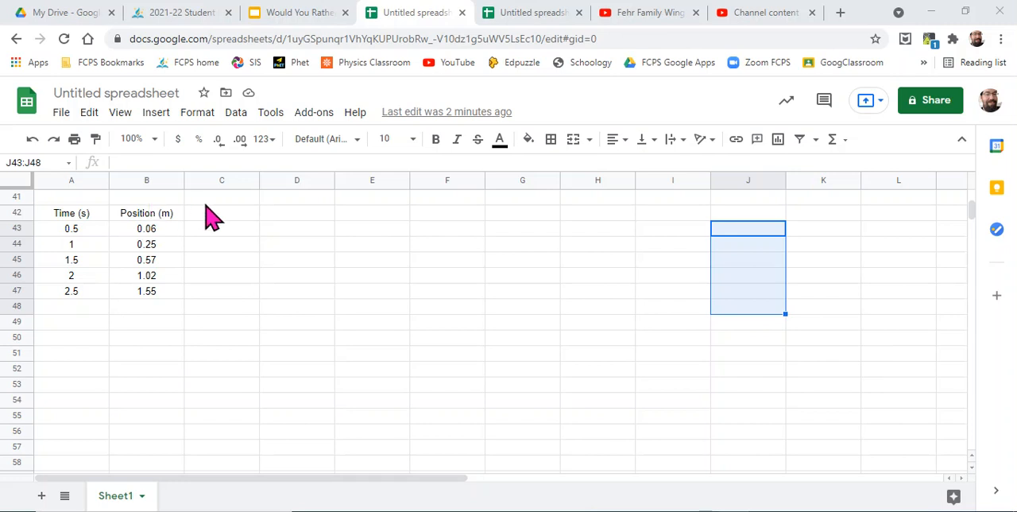
pyautogui.moveTo(71, 215); pyautogui.dragTo(153, 300)
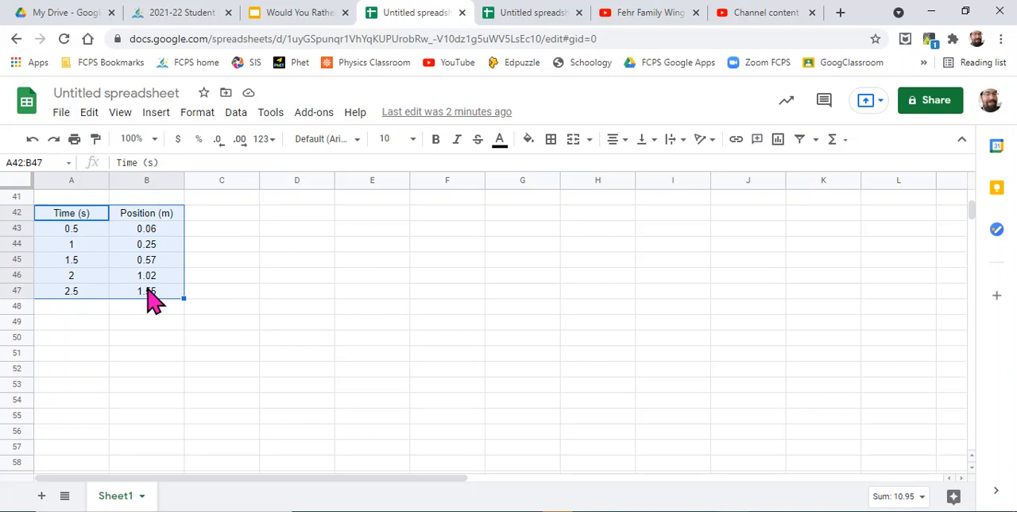
pyautogui.click(162, 119)
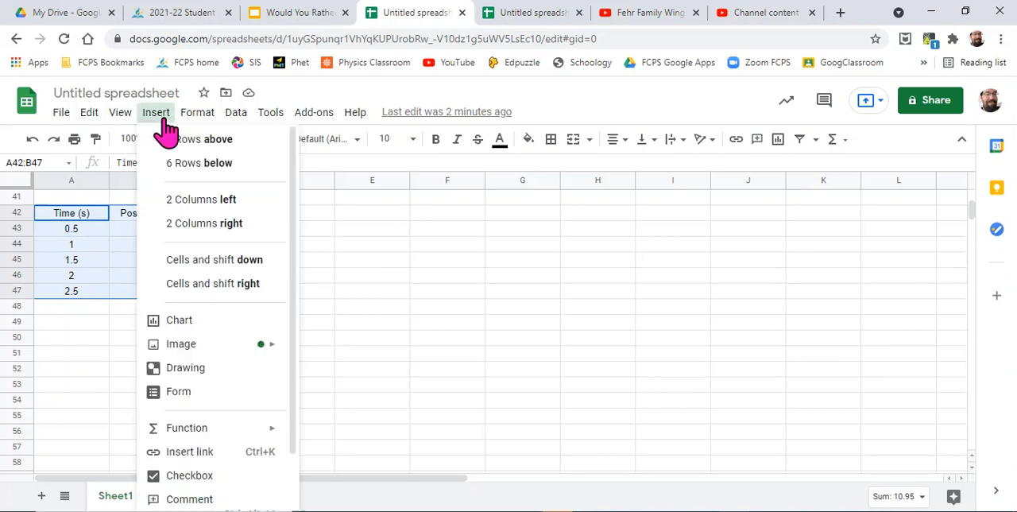
pyautogui.moveTo(210, 345)
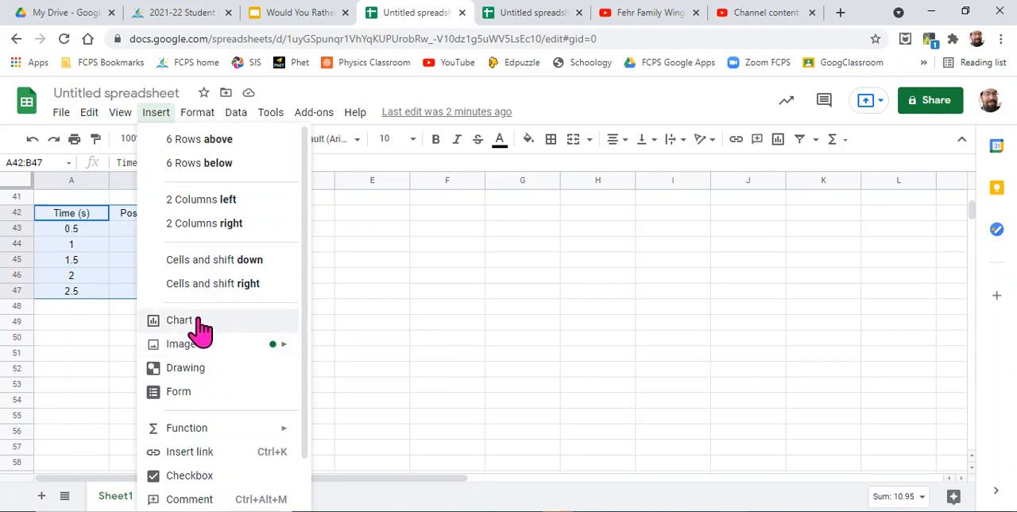
pyautogui.click(200, 326)
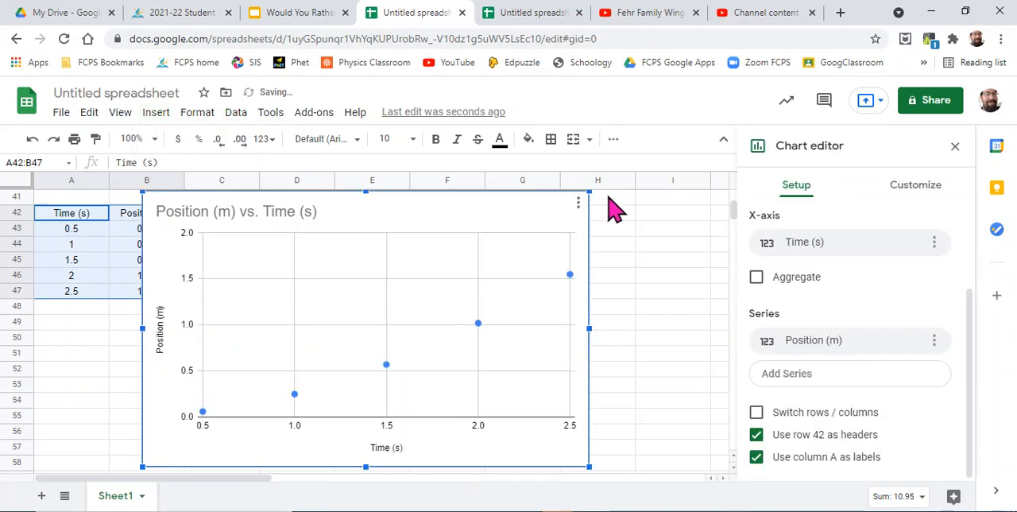
pyautogui.moveTo(475, 205); pyautogui.dragTo(535, 213)
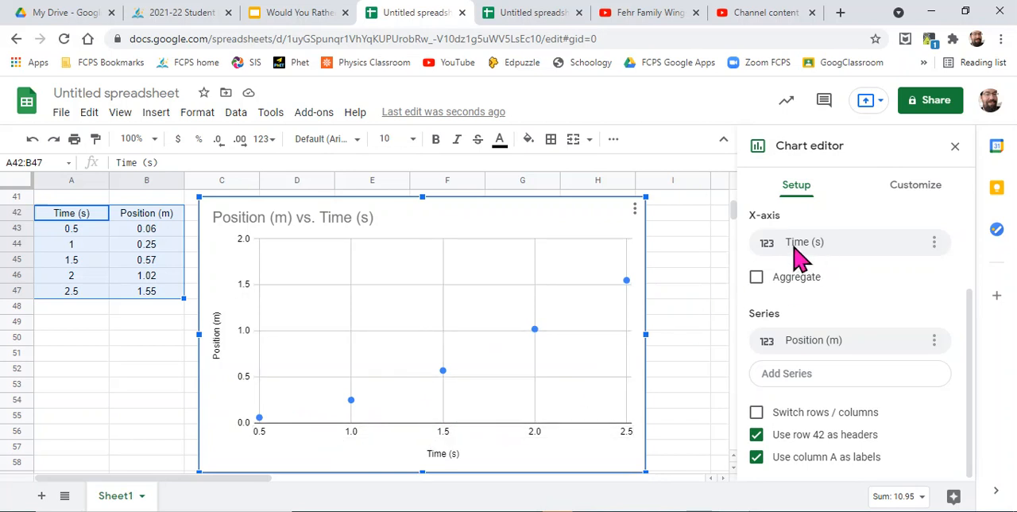
# - Review the available chart types for the Position vs. Time chart, down to the Scatter group
pyautogui.scroll(3, 844, 246)
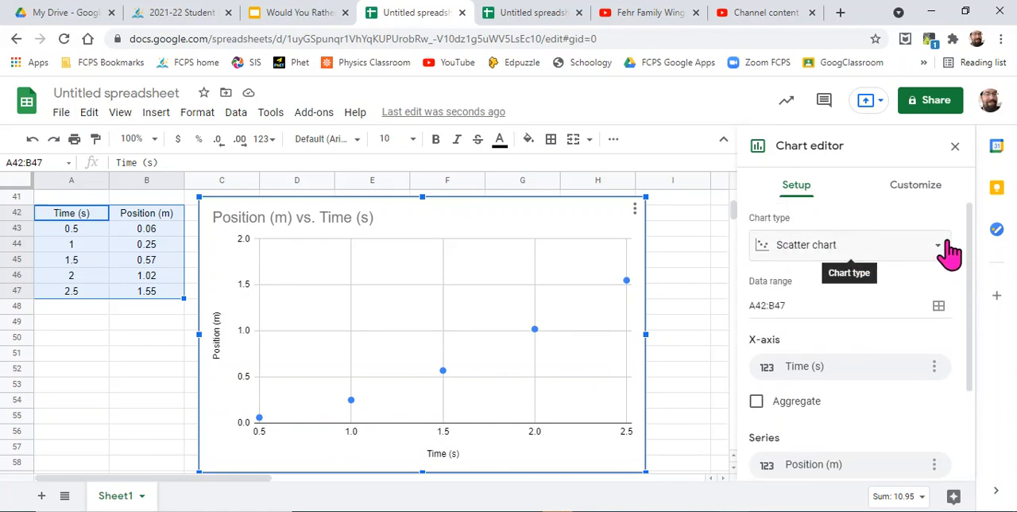
pyautogui.click(942, 254)
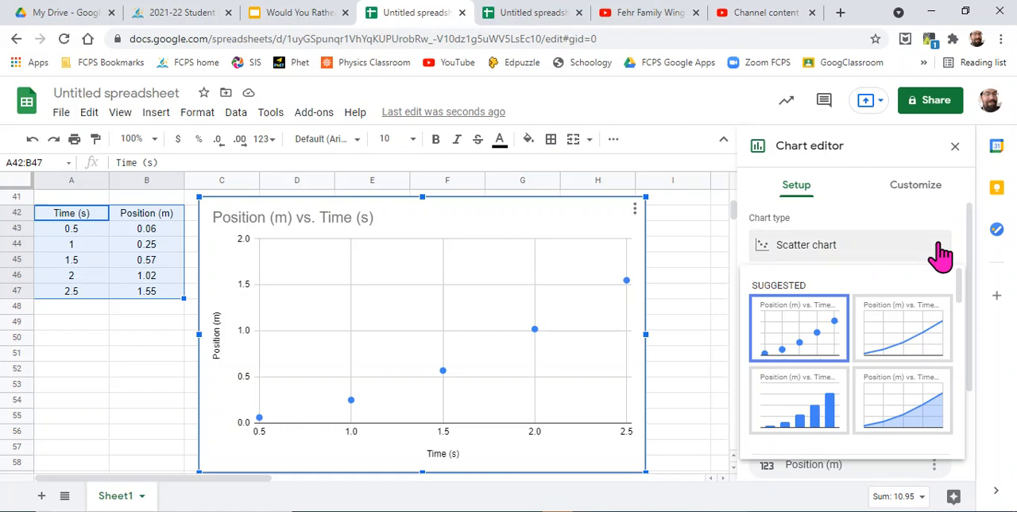
pyautogui.scroll(-1, 833, 357)
pyautogui.scroll(-5, 833, 358)
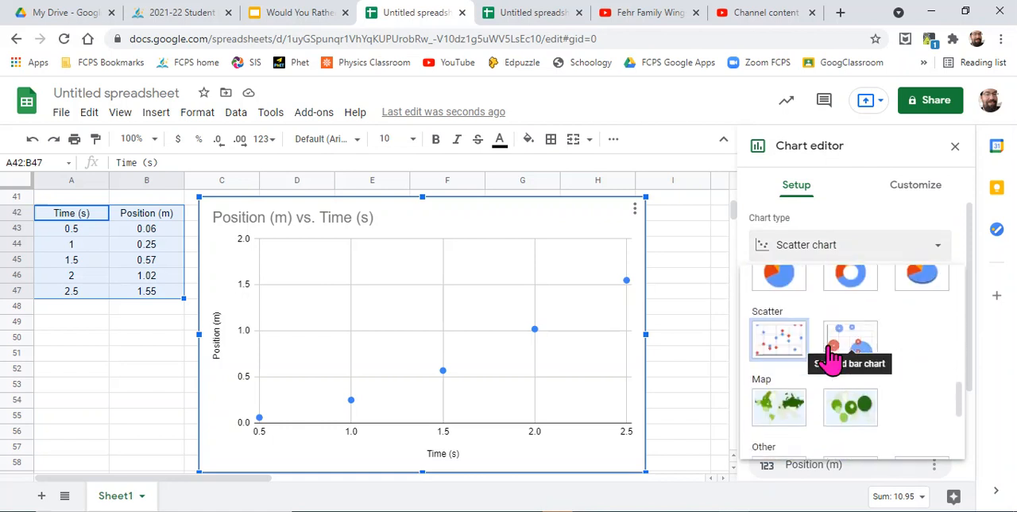
# - Customize the chart's horizontal axis so that its minimum value is 0
pyautogui.click(908, 195)
pyautogui.click(908, 194)
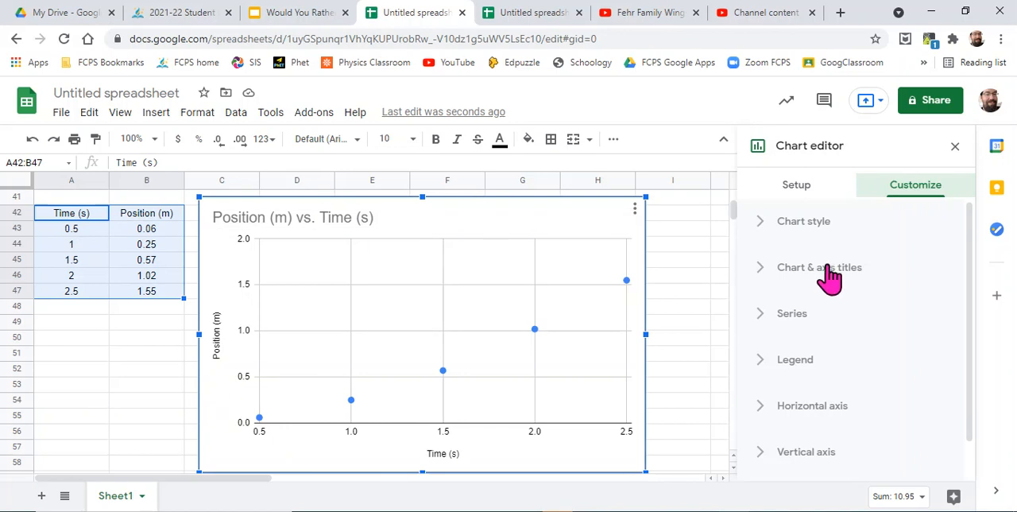
pyautogui.click(812, 407)
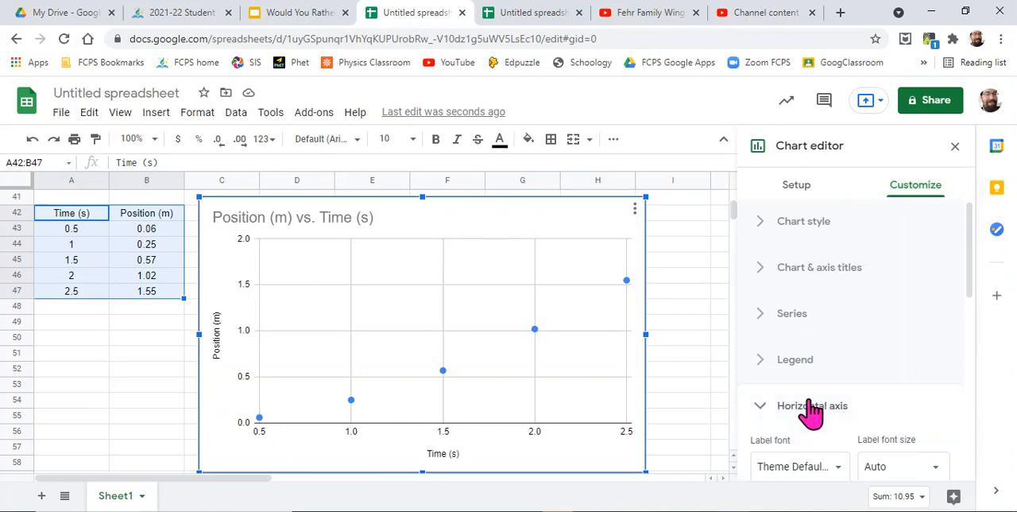
pyautogui.scroll(-5, 811, 405)
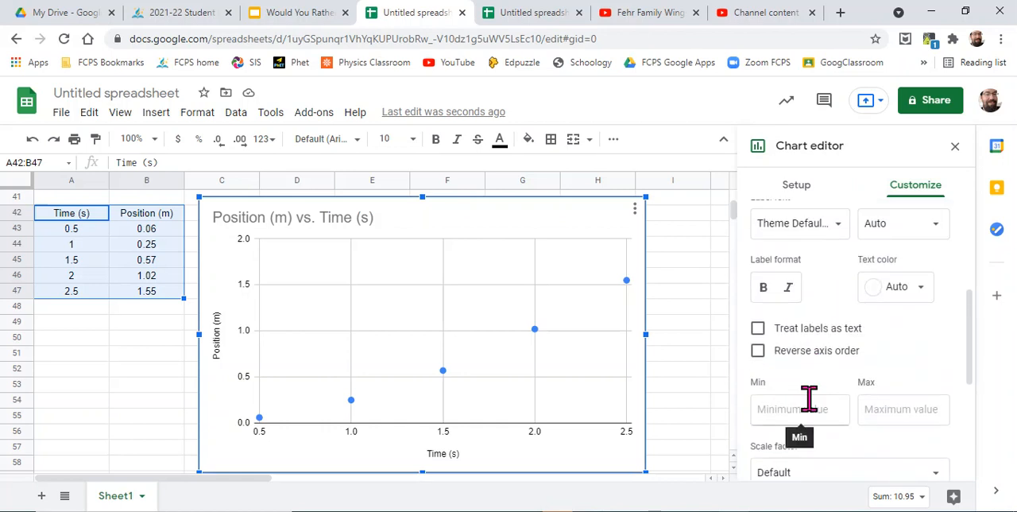
pyautogui.scroll(-3, 808, 400)
pyautogui.scroll(3, 815, 411)
pyautogui.scroll(3, 815, 412)
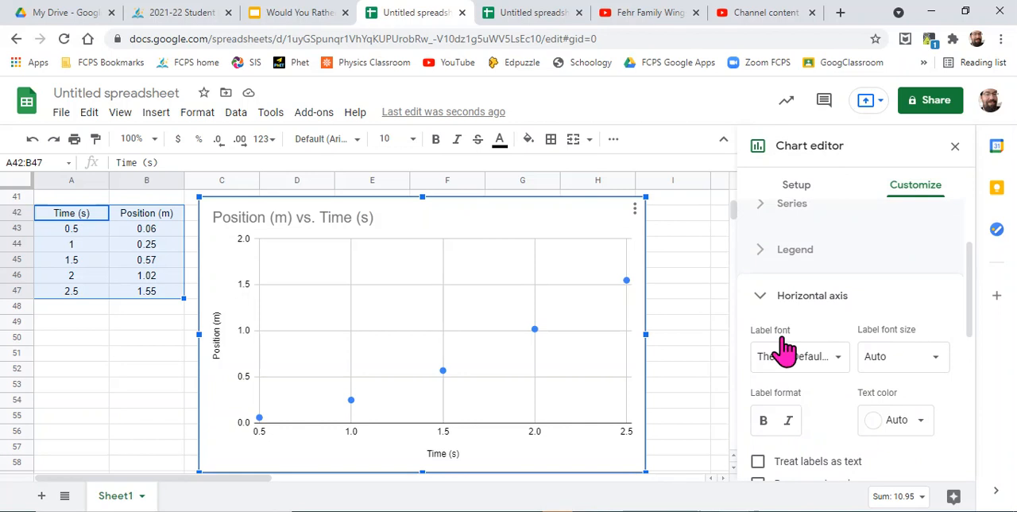
pyautogui.scroll(-3, 831, 386)
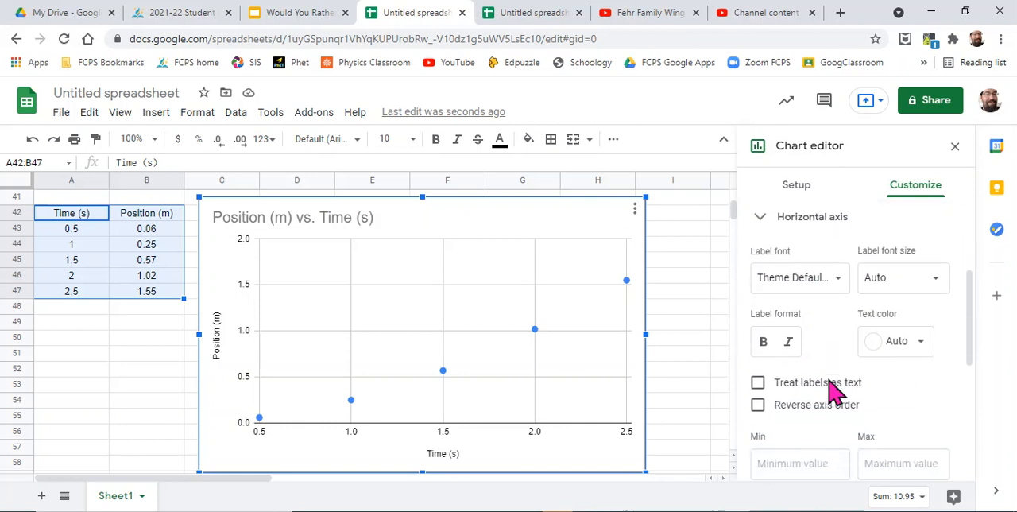
pyautogui.scroll(-2, 830, 389)
pyautogui.click(786, 334)
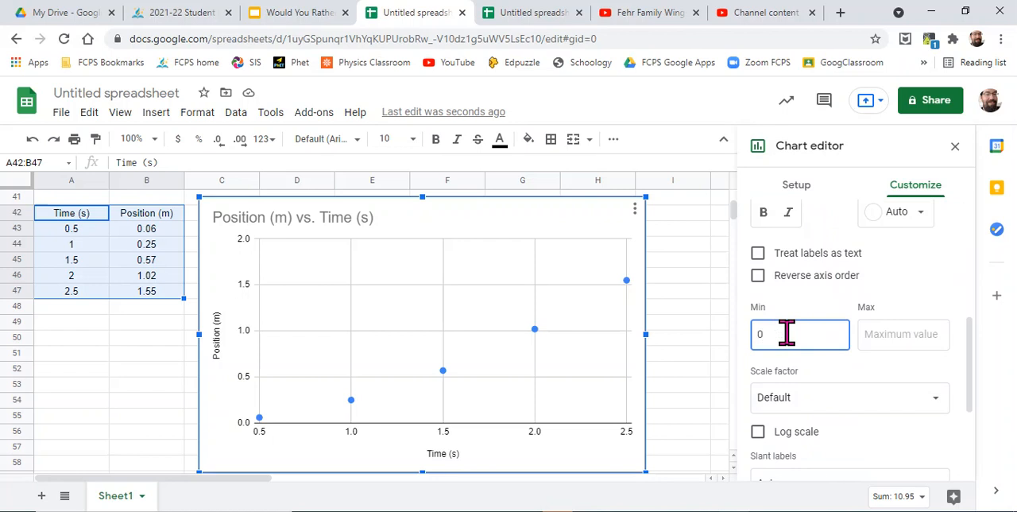
pyautogui.write('0')
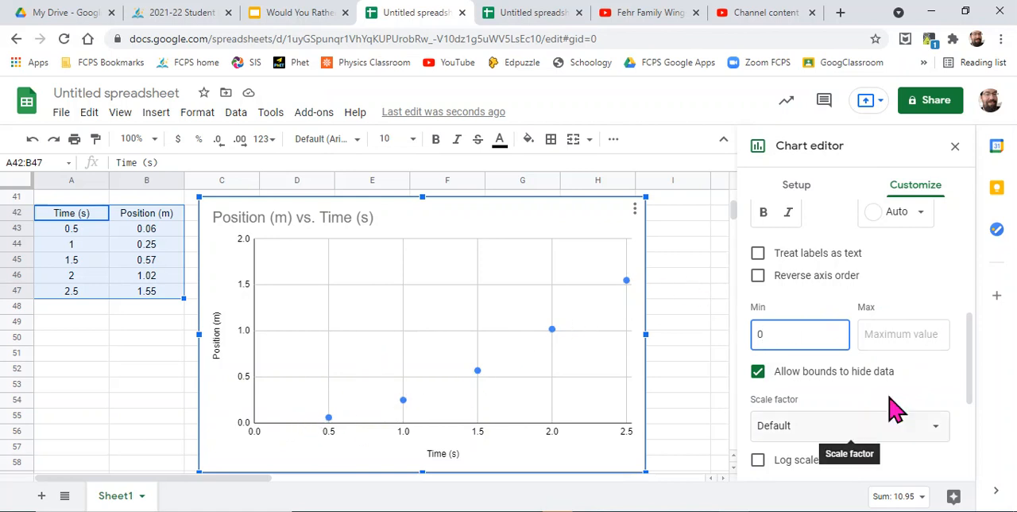
# - Check the minimum and maximum settings of the chart's vertical axis
pyautogui.scroll(-3, 895, 409)
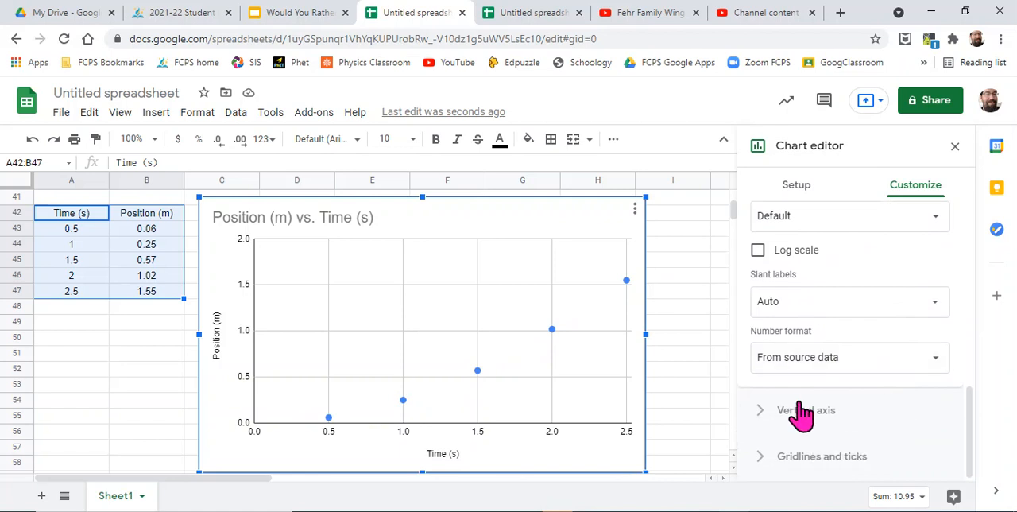
pyautogui.click(763, 418)
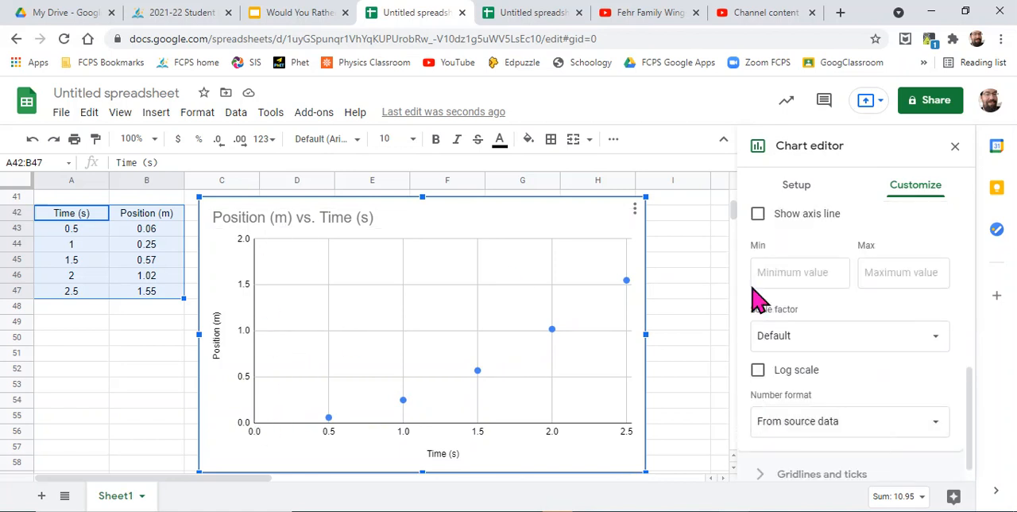
pyautogui.scroll(-1, 875, 372)
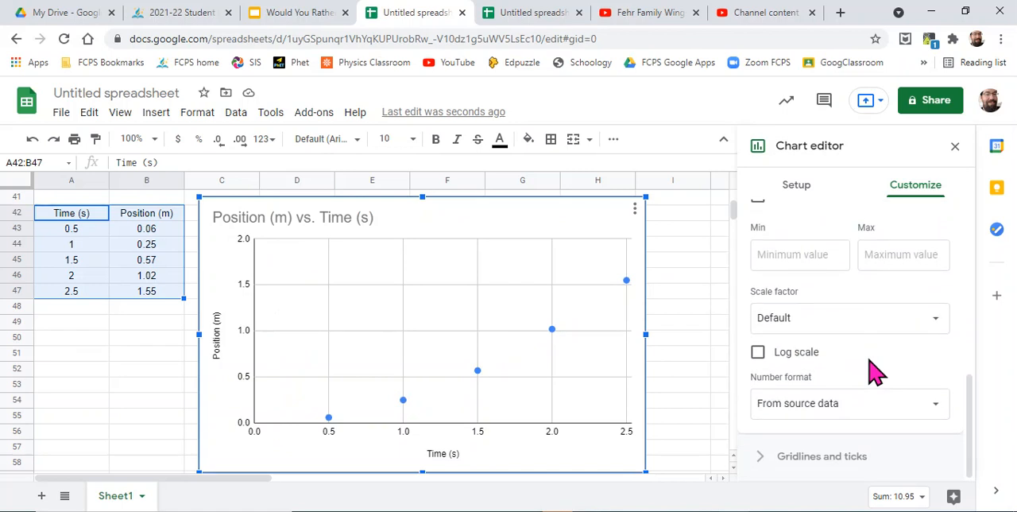
pyautogui.scroll(1, 874, 372)
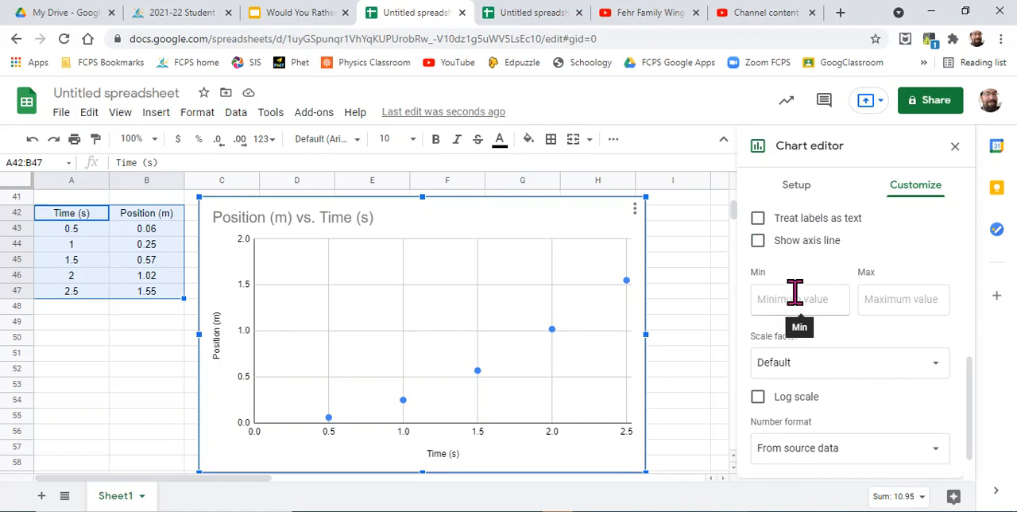
pyautogui.scroll(5, 841, 302)
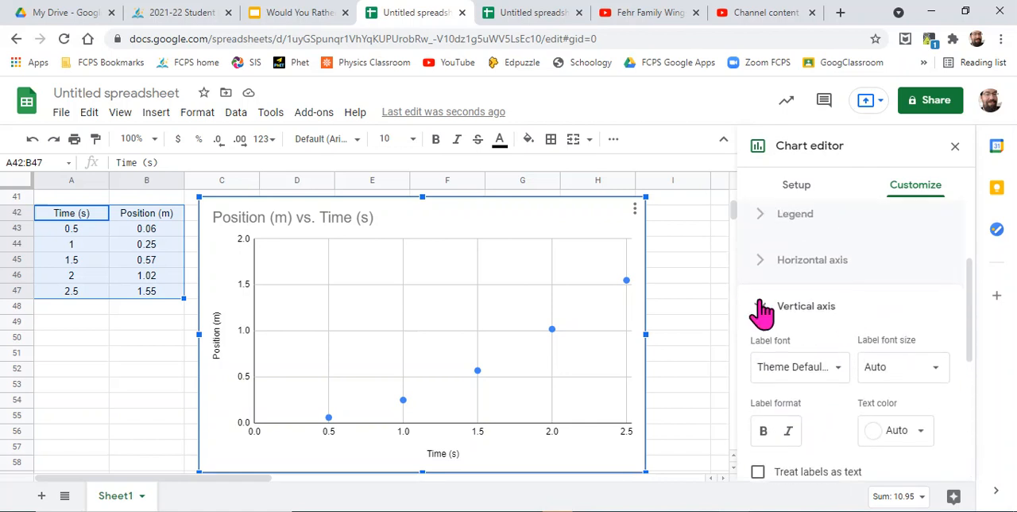
pyautogui.click(762, 308)
# - Add a trendline to the Position (m) series of the chart
pyautogui.scroll(1, 761, 312)
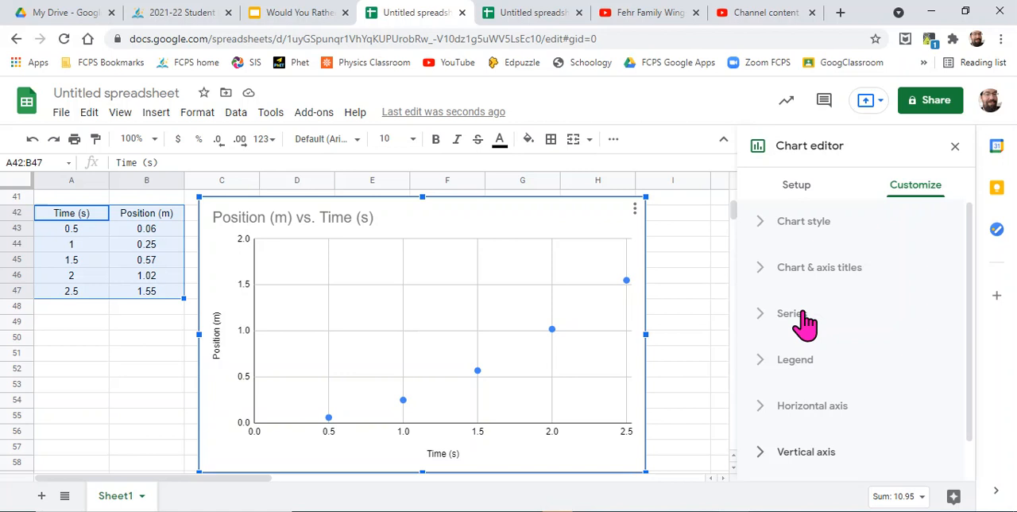
pyautogui.click(802, 320)
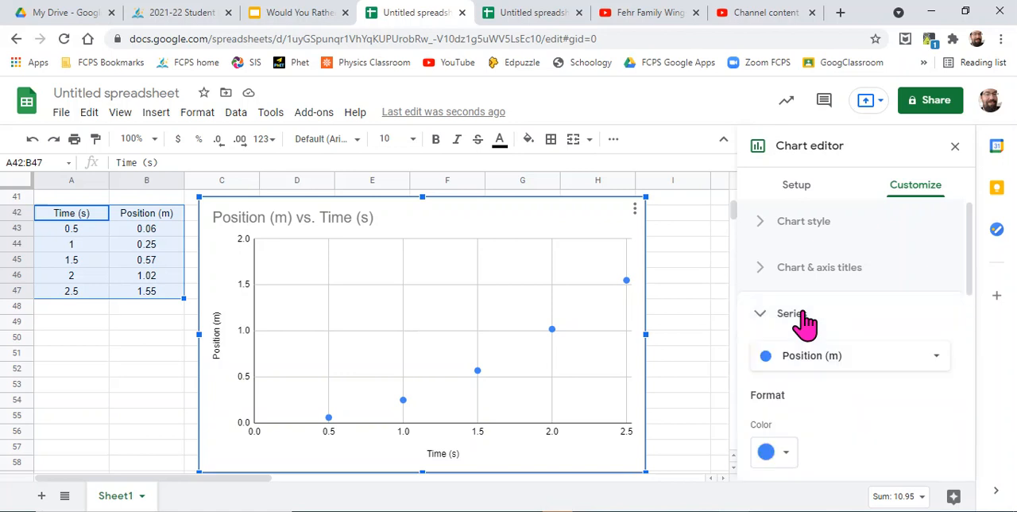
pyautogui.scroll(-3, 880, 313)
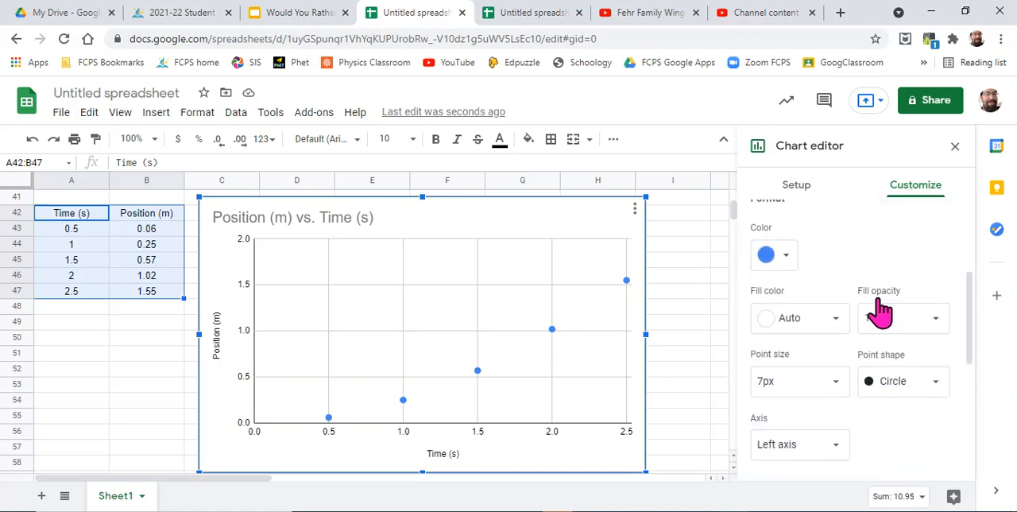
pyautogui.scroll(-3, 881, 313)
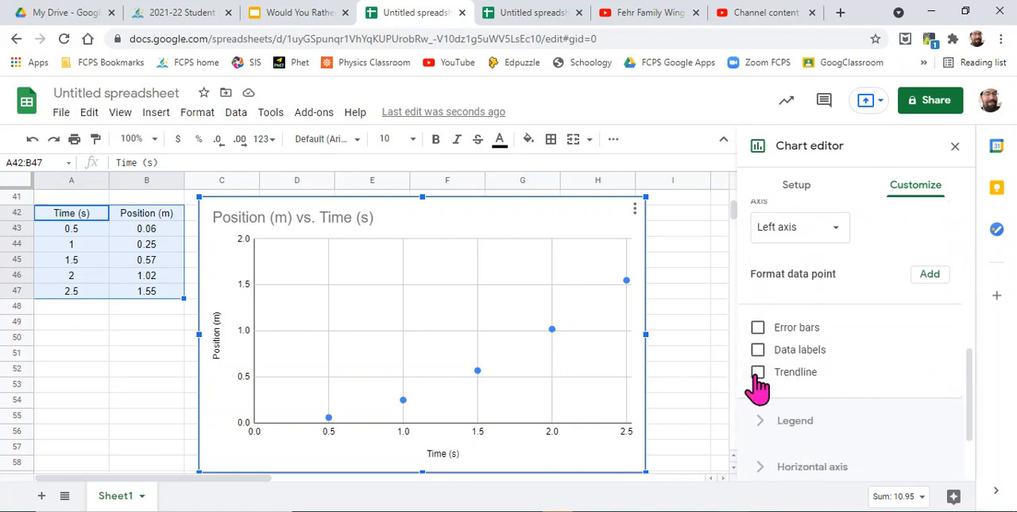
pyautogui.click(758, 373)
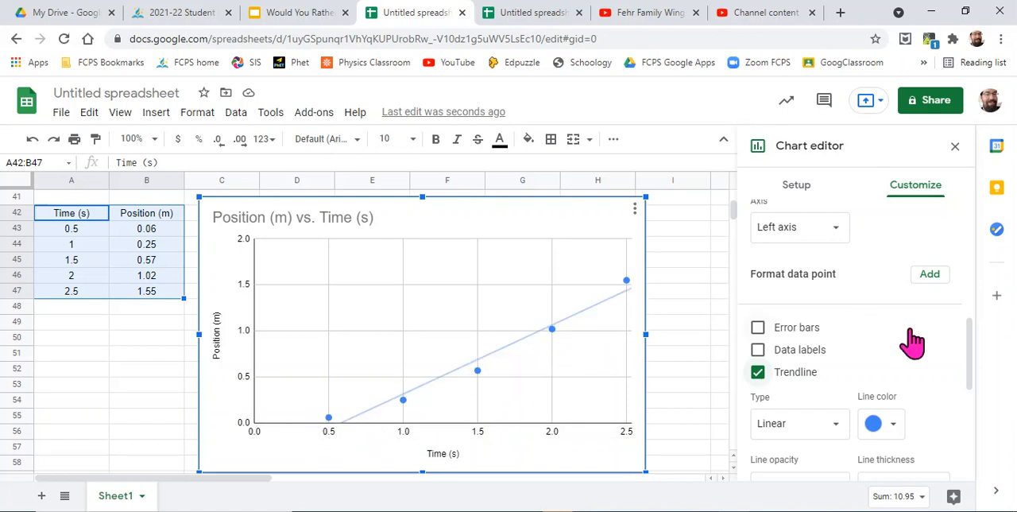
# - Show the R² value for the Position (m) trendline and change the trendline type to Power Series
pyautogui.scroll(-3, 913, 342)
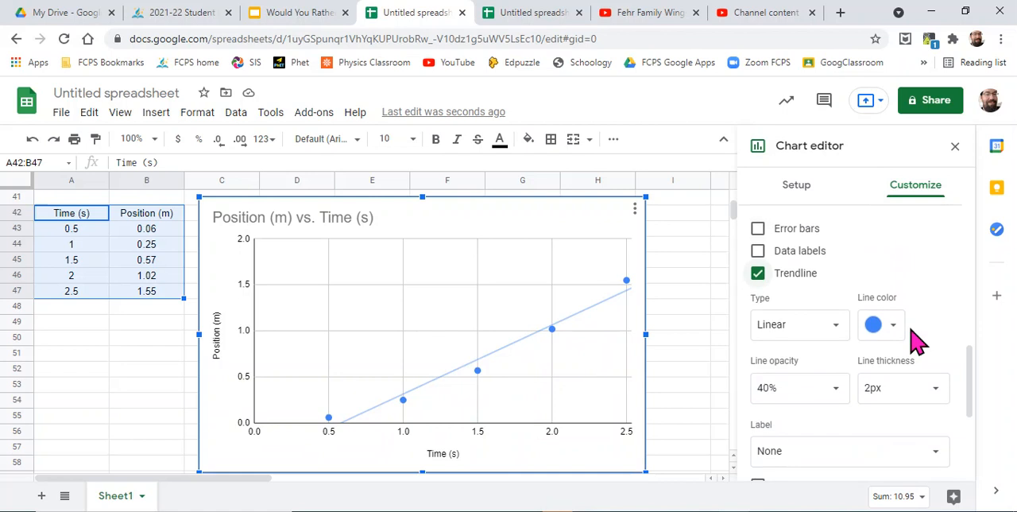
pyautogui.scroll(-1, 912, 342)
pyautogui.click(757, 405)
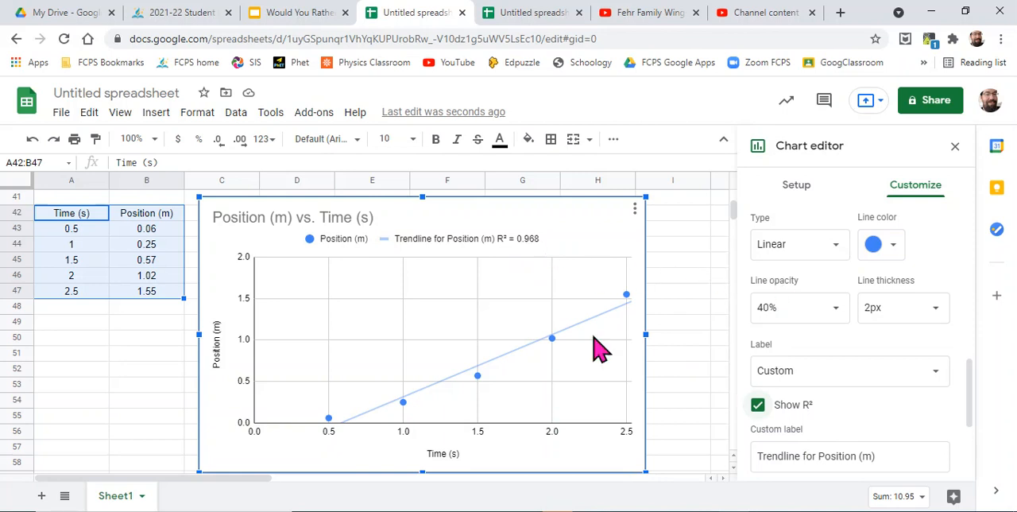
pyautogui.click(834, 247)
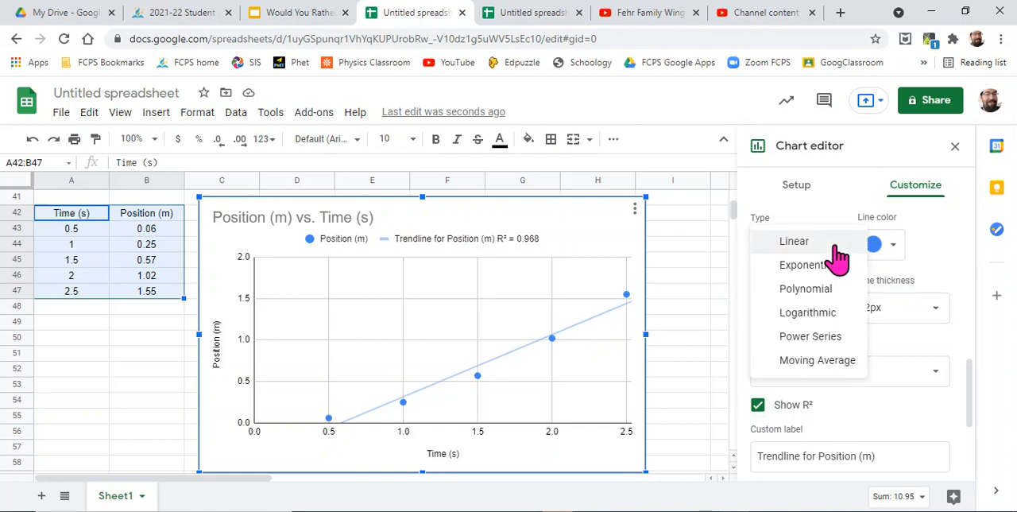
pyautogui.click(831, 341)
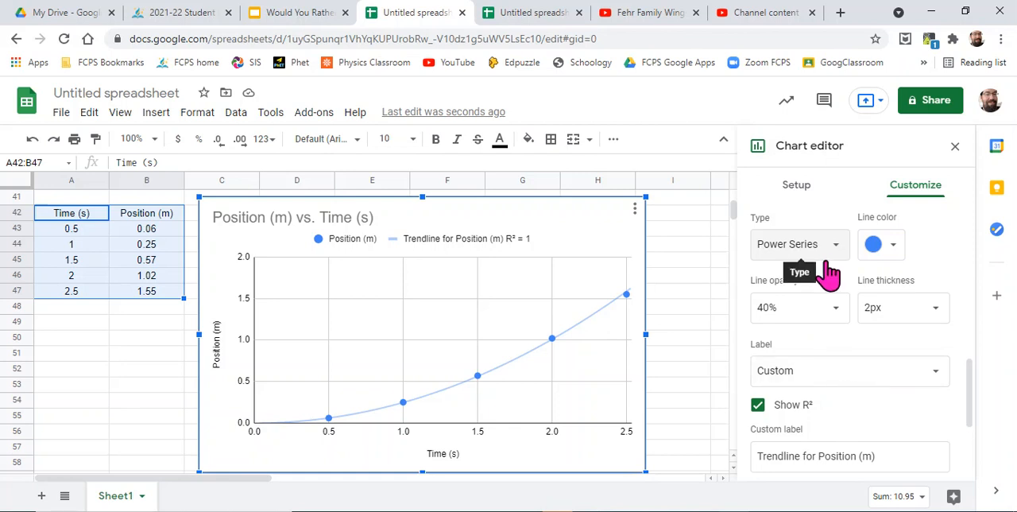
# - Set the trendline's label to Use Equation and select the chart legend
pyautogui.click(938, 382)
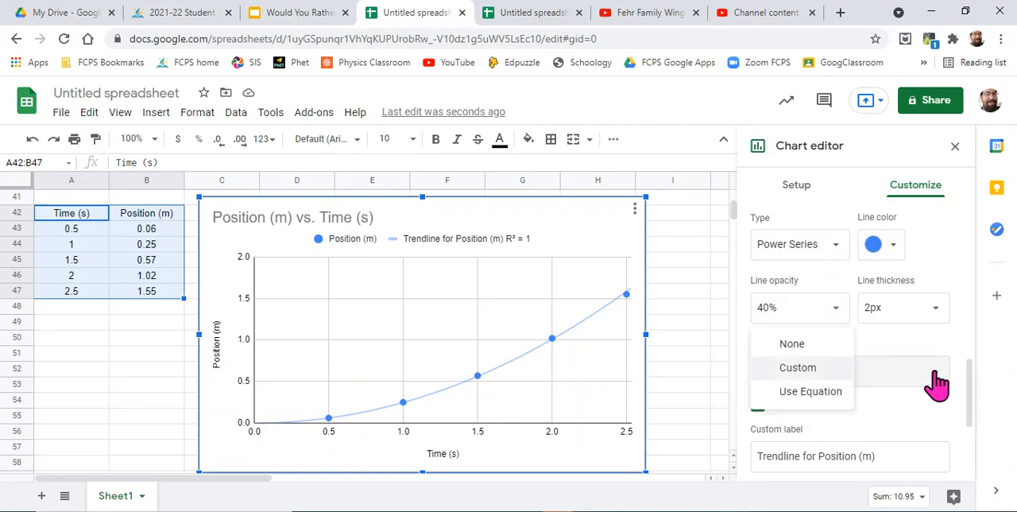
pyautogui.click(811, 392)
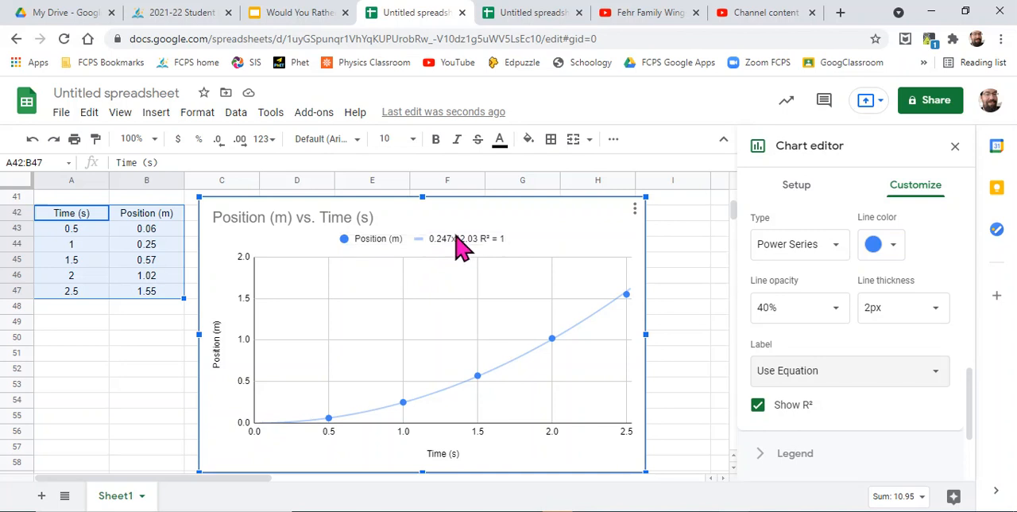
pyautogui.click(459, 242)
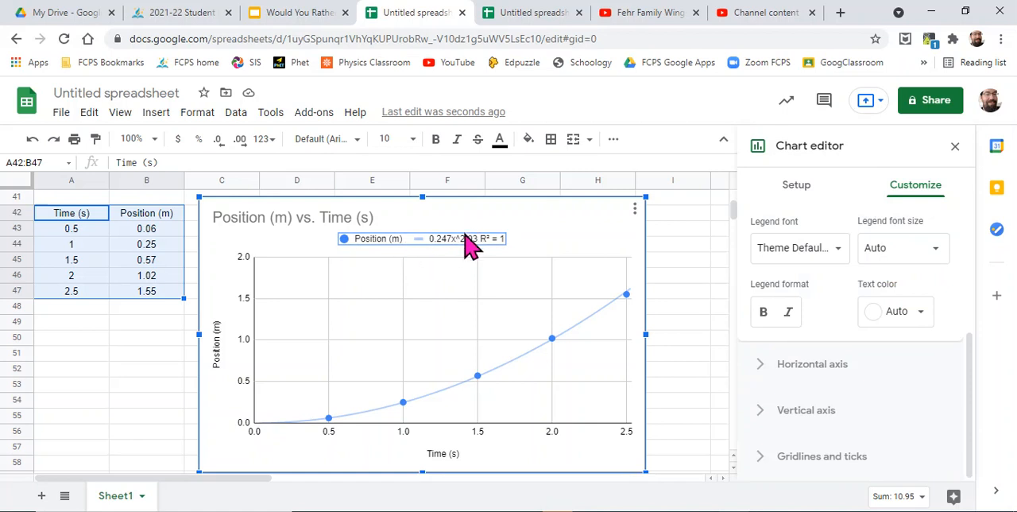
# - Enter the trendline equation as the text "Y = (0.247) * (x^2.03)" in cell A51
pyautogui.click(60, 355)
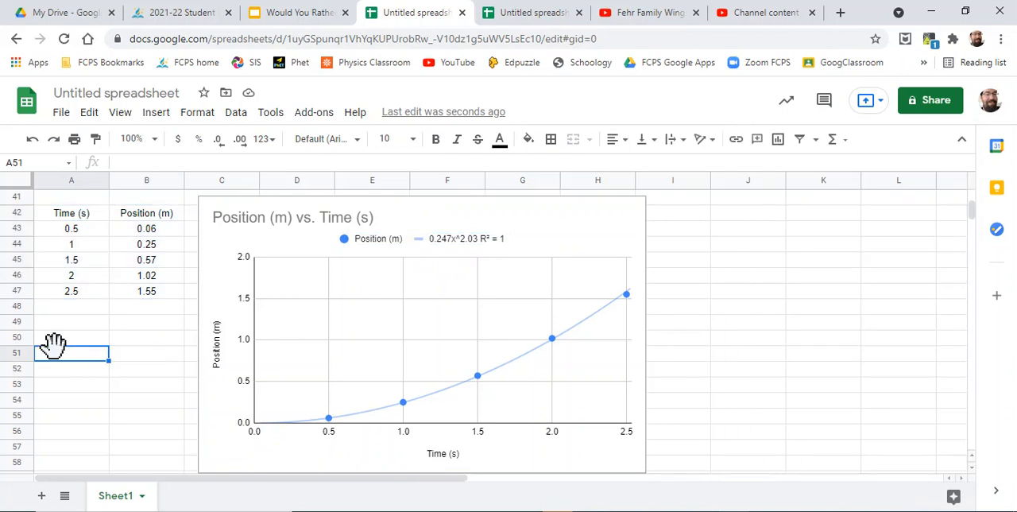
pyautogui.write('Y = 0.247)')
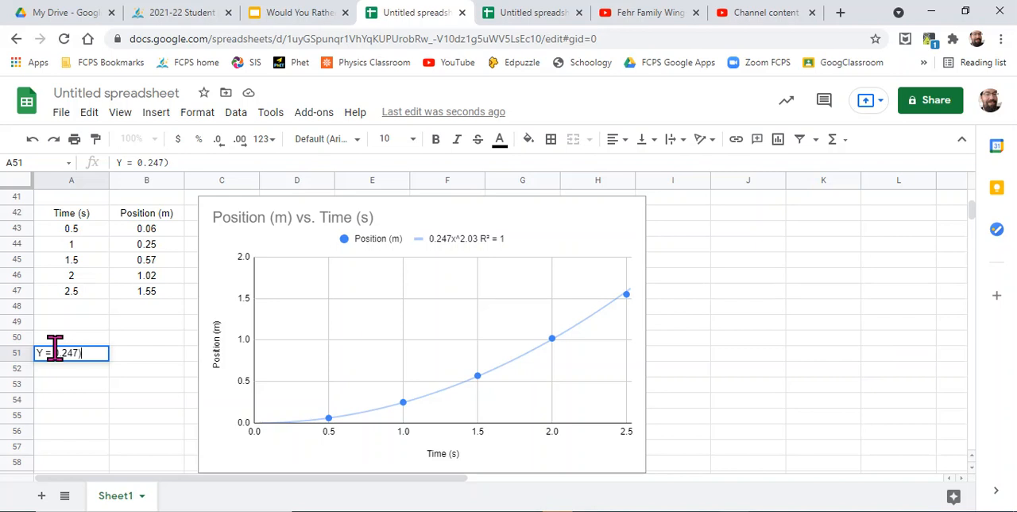
pyautogui.click(53, 345)
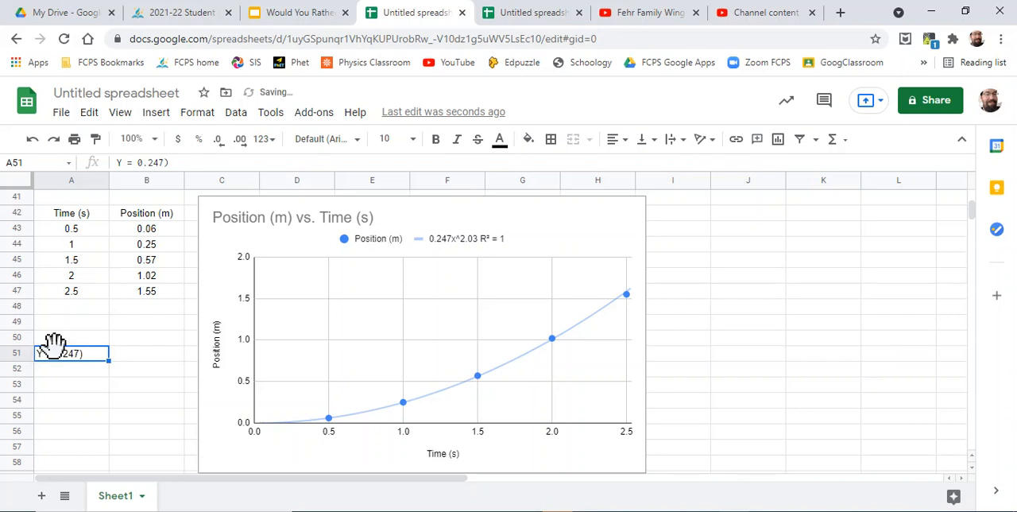
pyautogui.click(137, 159)
pyautogui.write('(')
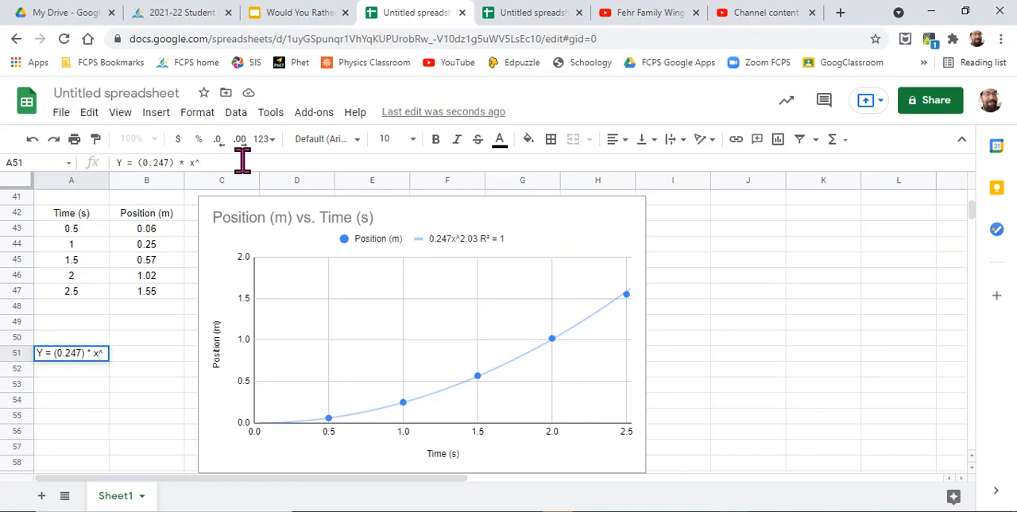
pyautogui.write('2.03')
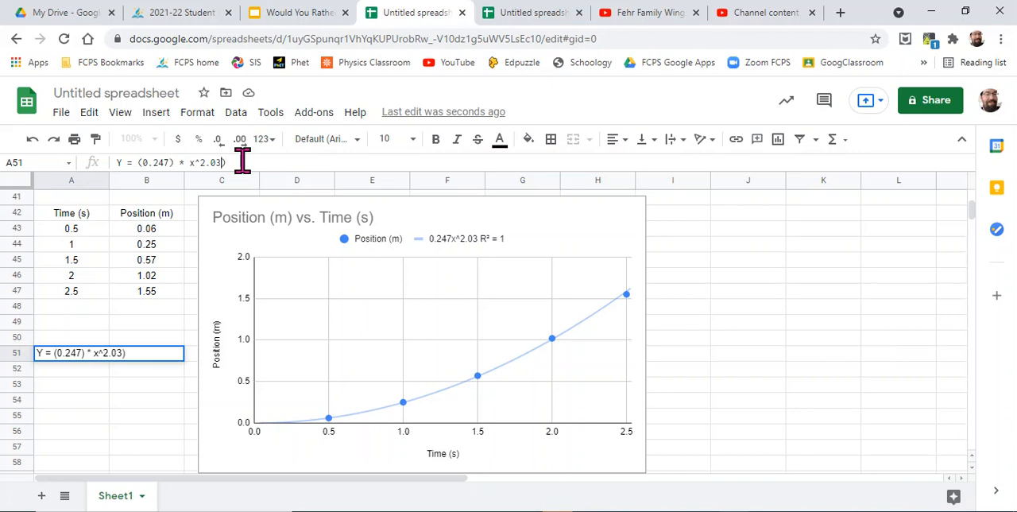
pyautogui.write('(')
pyautogui.click(95, 324)
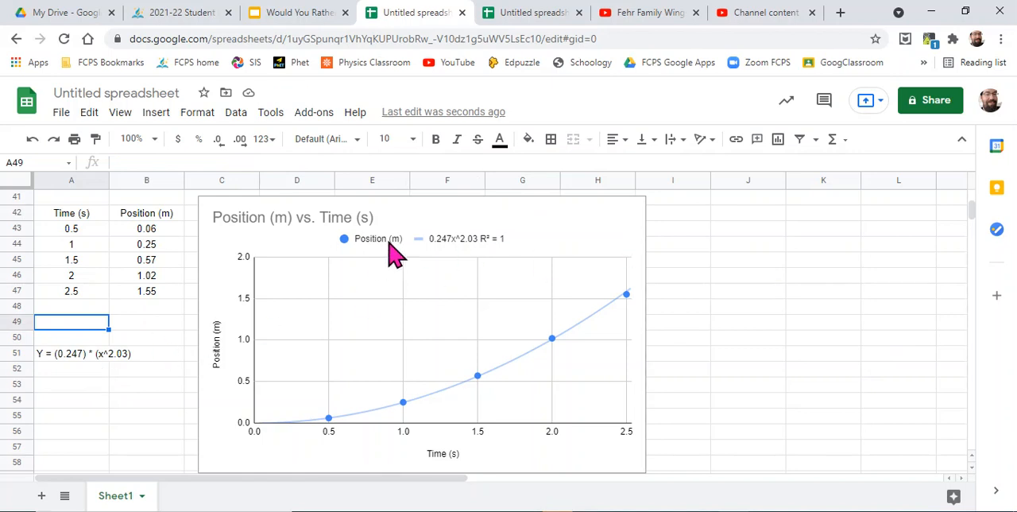
# - Reopen the chart's series settings and change the Position (m) trendline's label to Custom
pyautogui.click(641, 269)
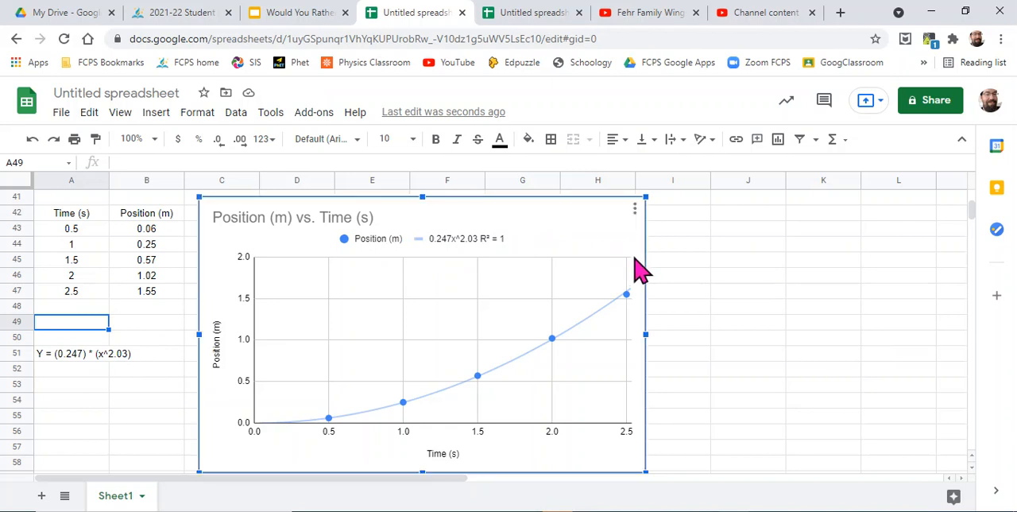
pyautogui.doubleClick(640, 269)
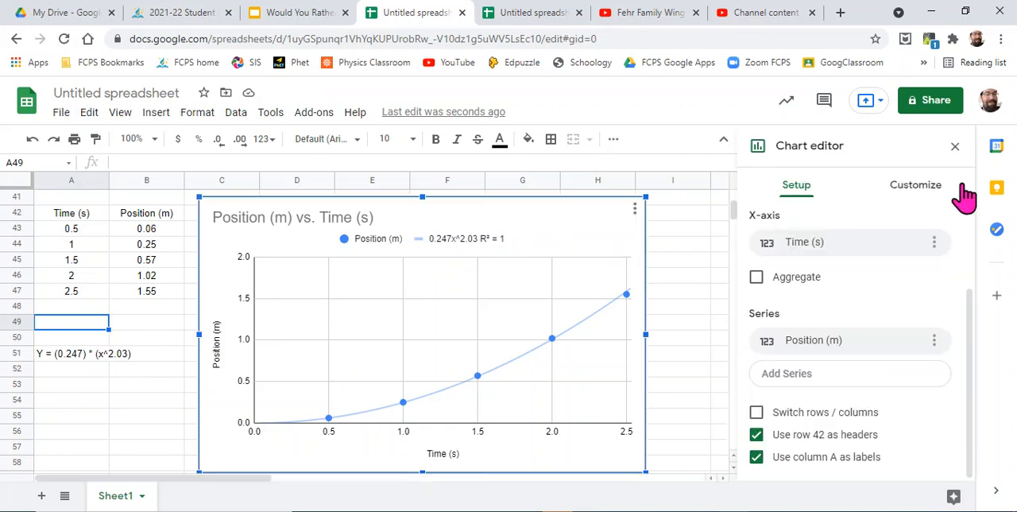
pyautogui.click(930, 190)
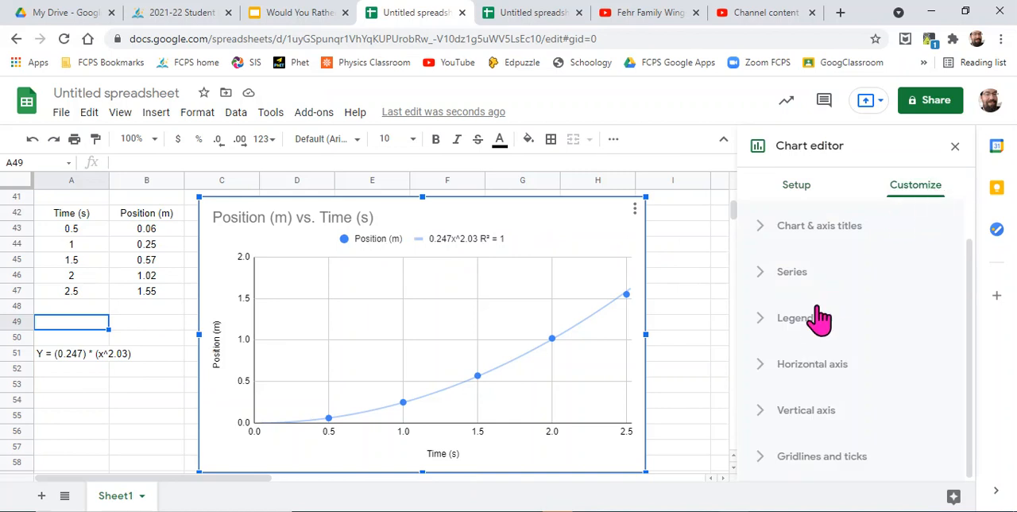
pyautogui.click(793, 274)
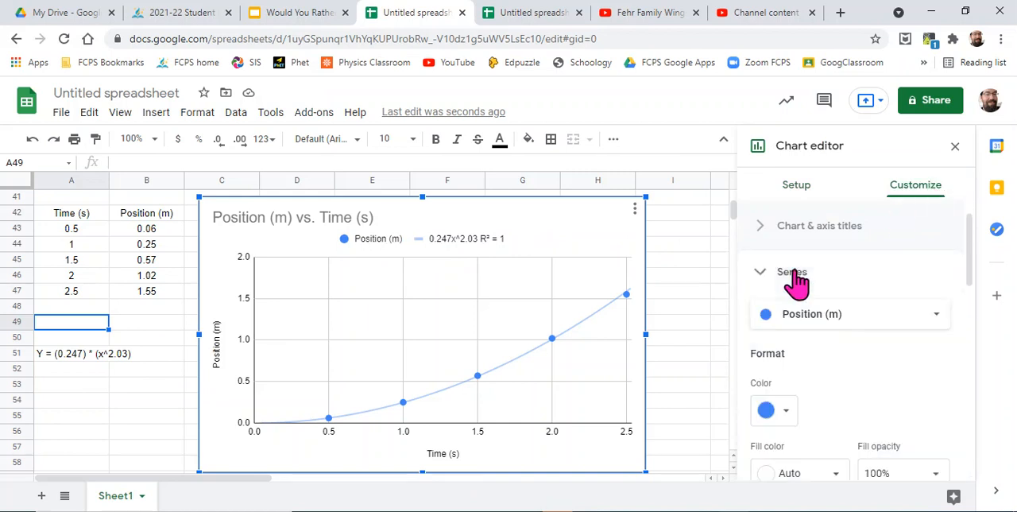
pyautogui.scroll(-2, 899, 267)
pyautogui.scroll(-5, 898, 267)
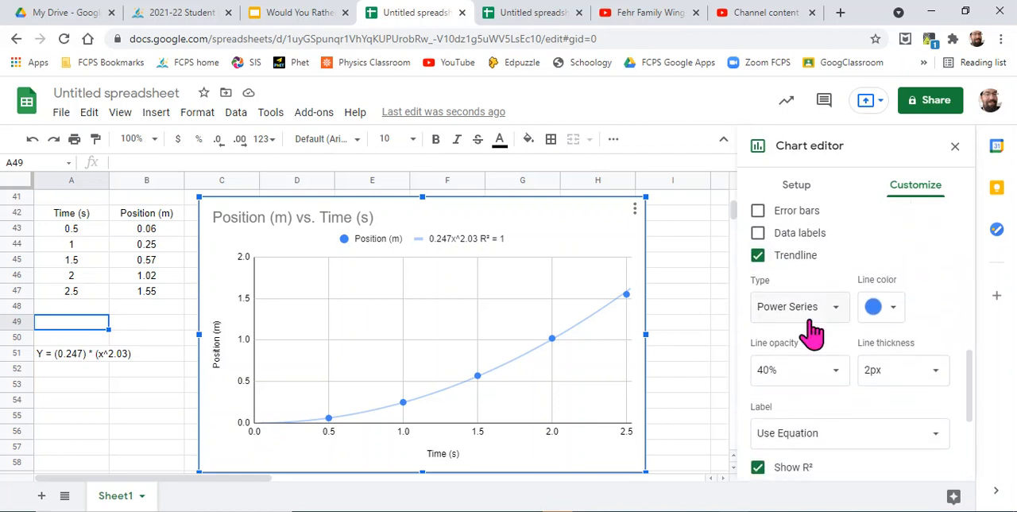
pyautogui.click(939, 437)
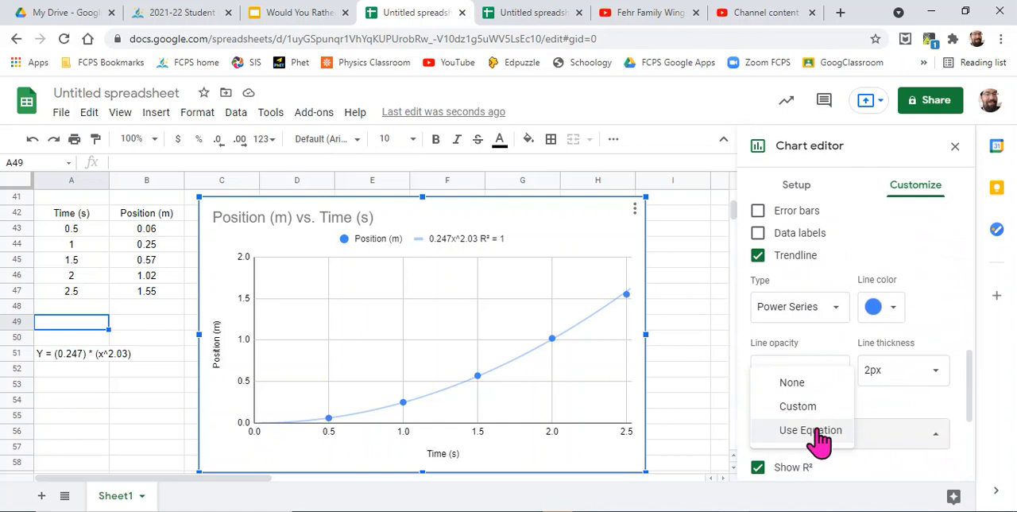
pyautogui.click(803, 406)
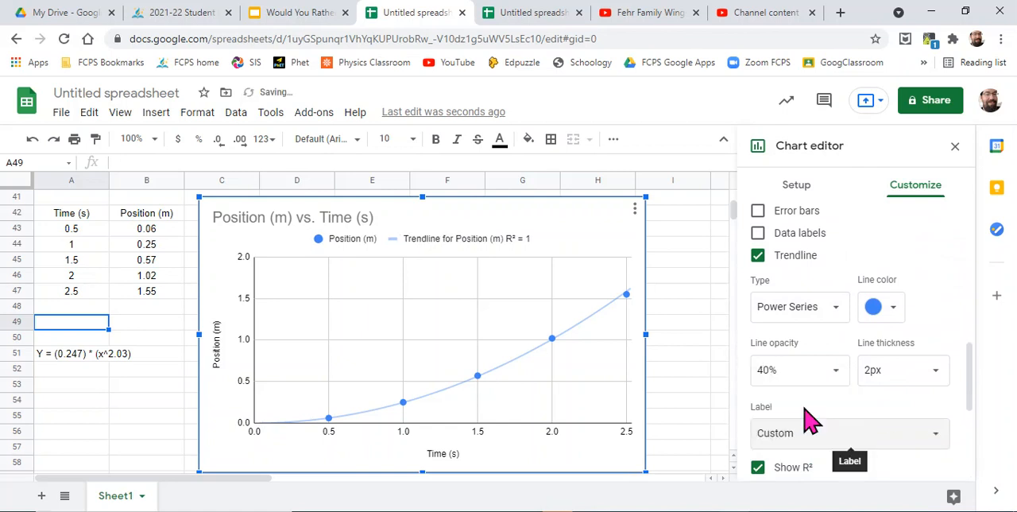
pyautogui.scroll(-2, 809, 421)
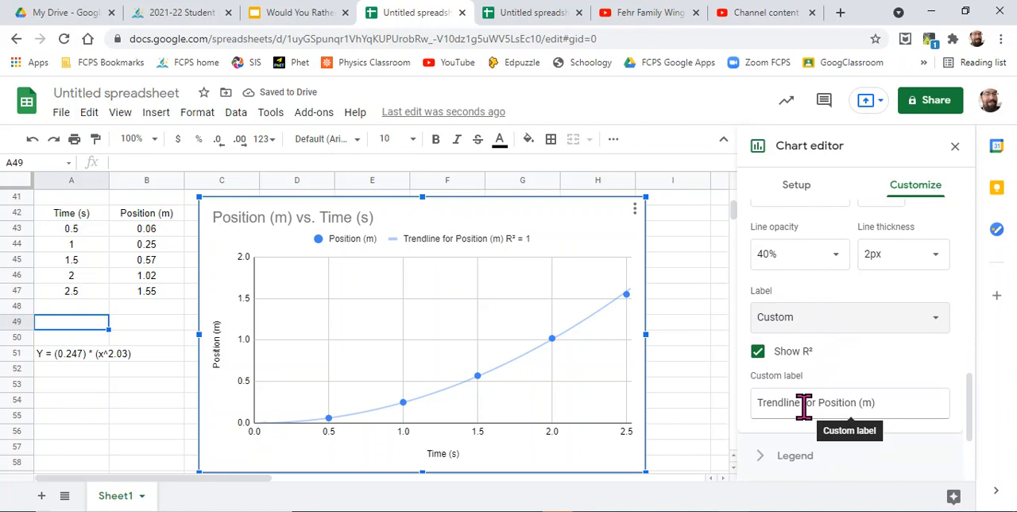
pyautogui.tripleClick(904, 401)
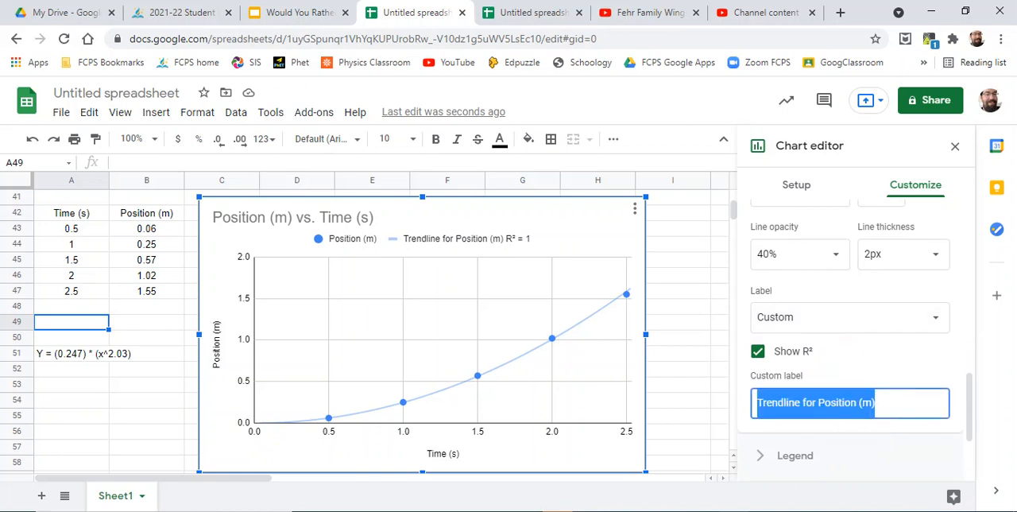
# - Copy the equation text from cell A51 and leave the cell unchanged
pyautogui.click(46, 353)
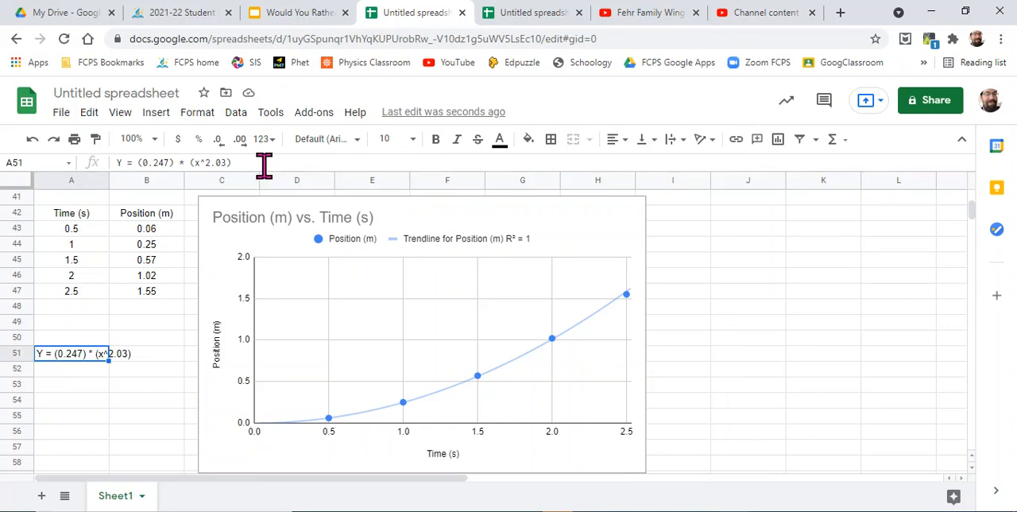
pyautogui.moveTo(262, 163); pyautogui.dragTo(37, 136)
pyautogui.hotkey('ctrl', 'c')
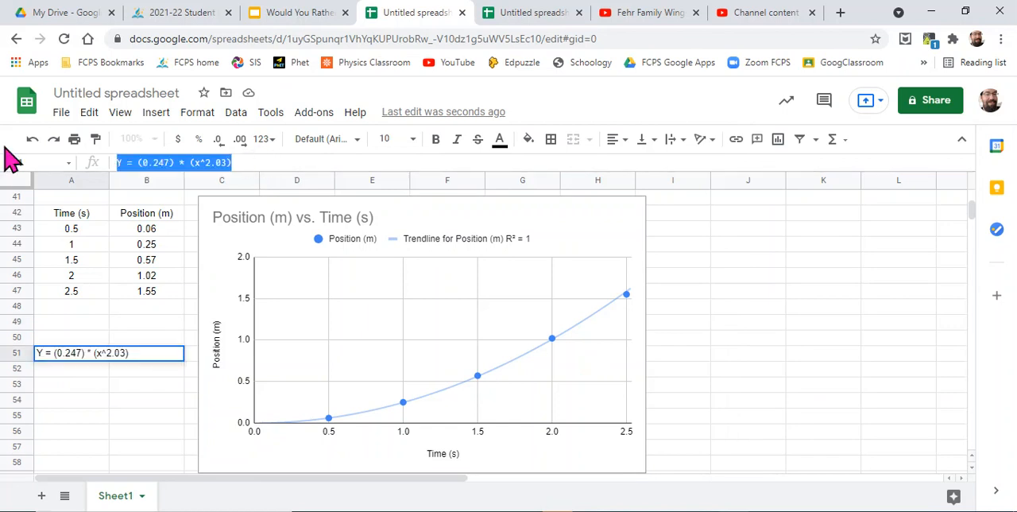
pyautogui.click(149, 245)
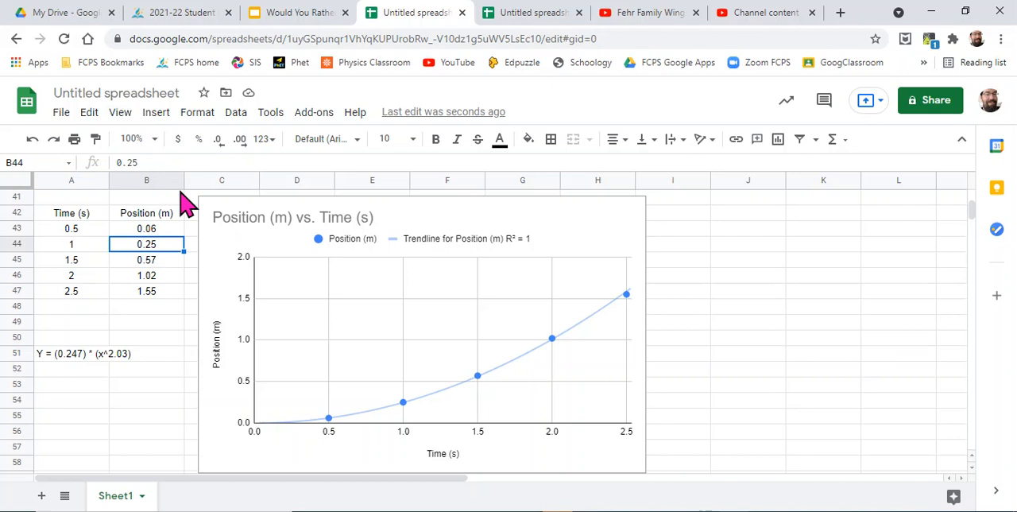
# - Replace the trendline's custom label with the copied equation "Y = (0.247) * (x^2.03)"
pyautogui.click(640, 269)
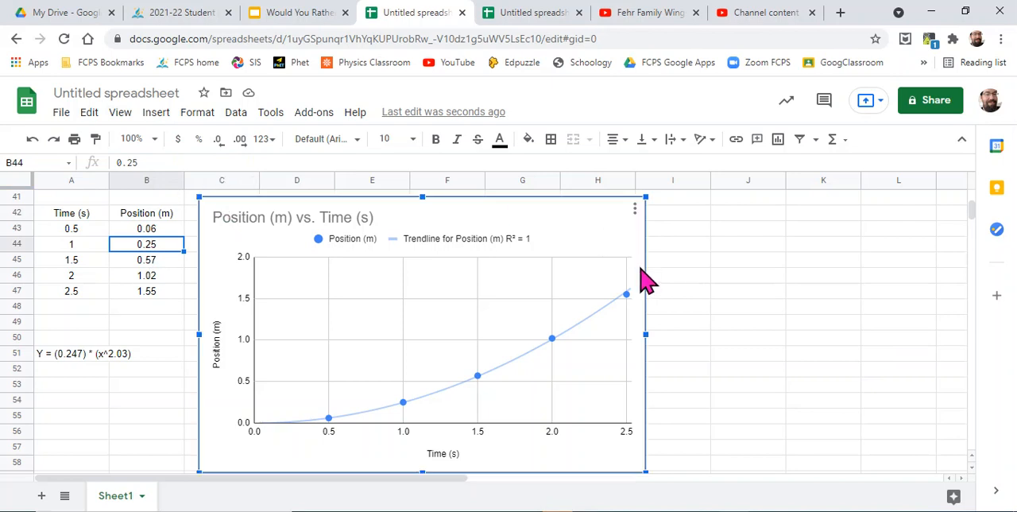
pyautogui.doubleClick(646, 280)
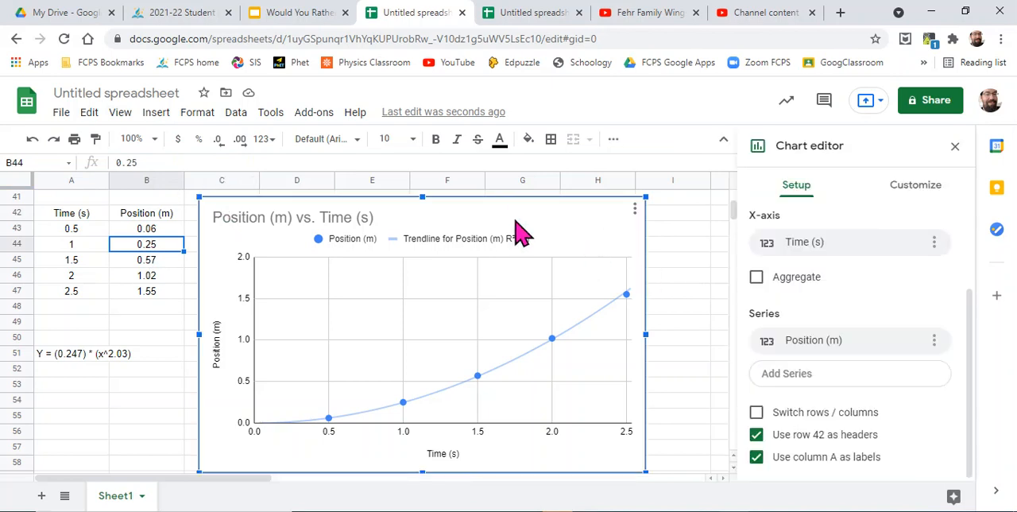
pyautogui.click(918, 200)
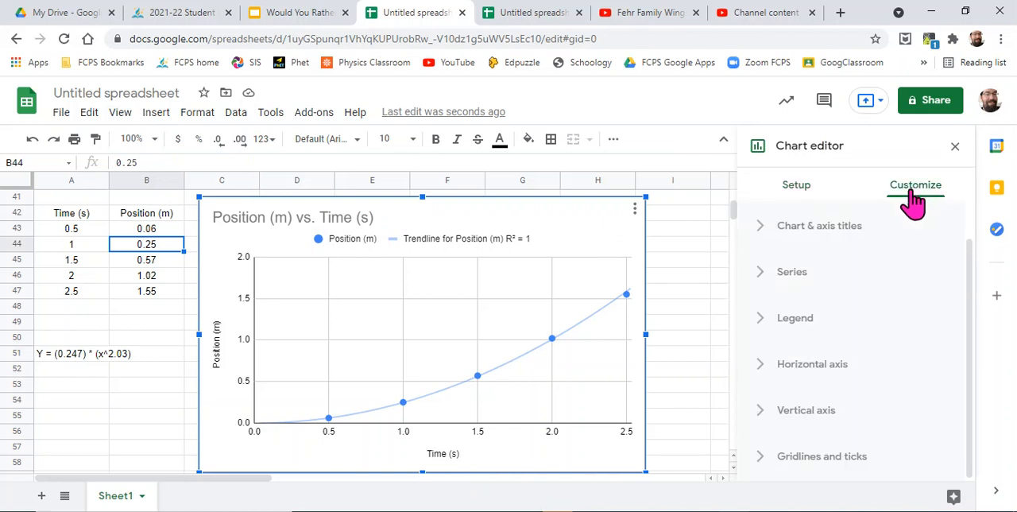
pyautogui.click(792, 274)
pyautogui.scroll(-3, 845, 387)
pyautogui.scroll(-2, 845, 388)
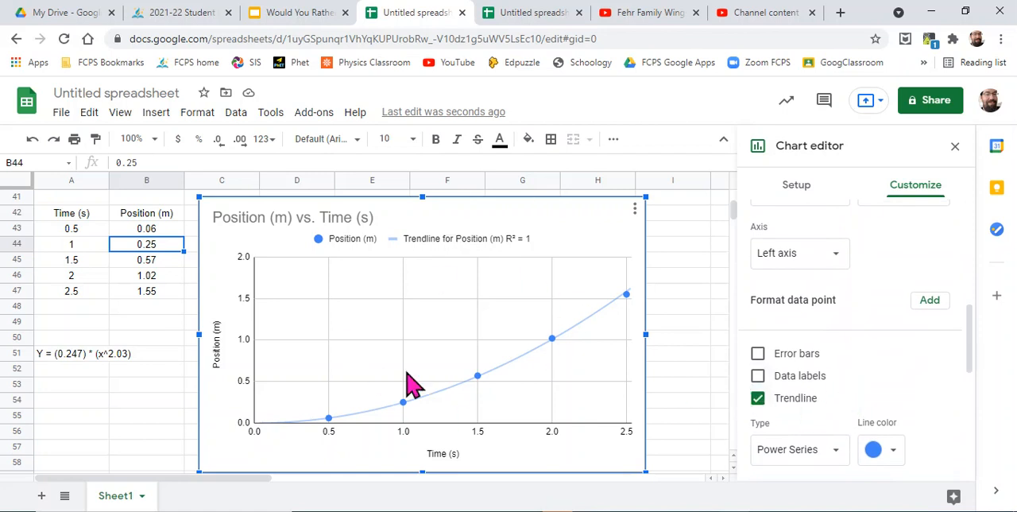
pyautogui.scroll(-1, 874, 340)
pyautogui.scroll(-3, 843, 337)
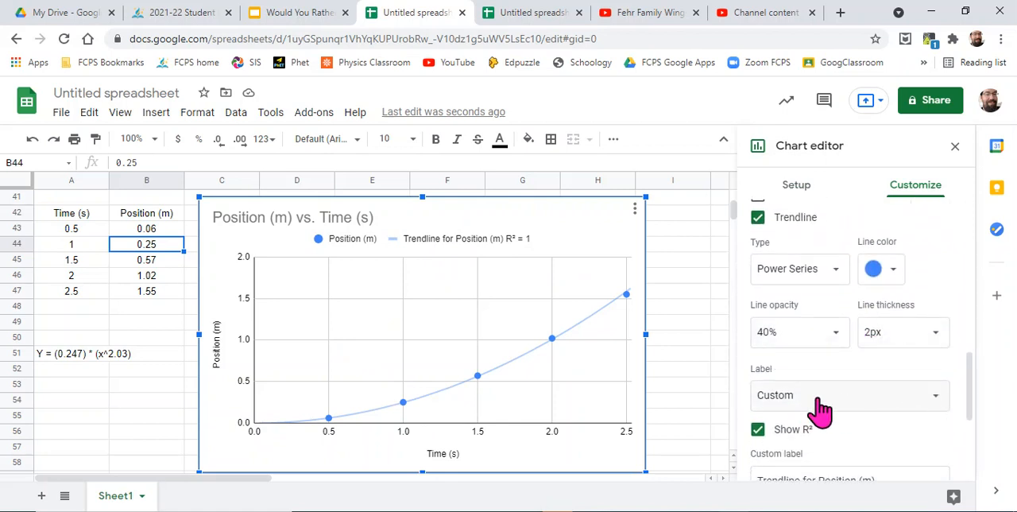
pyautogui.scroll(-1, 882, 432)
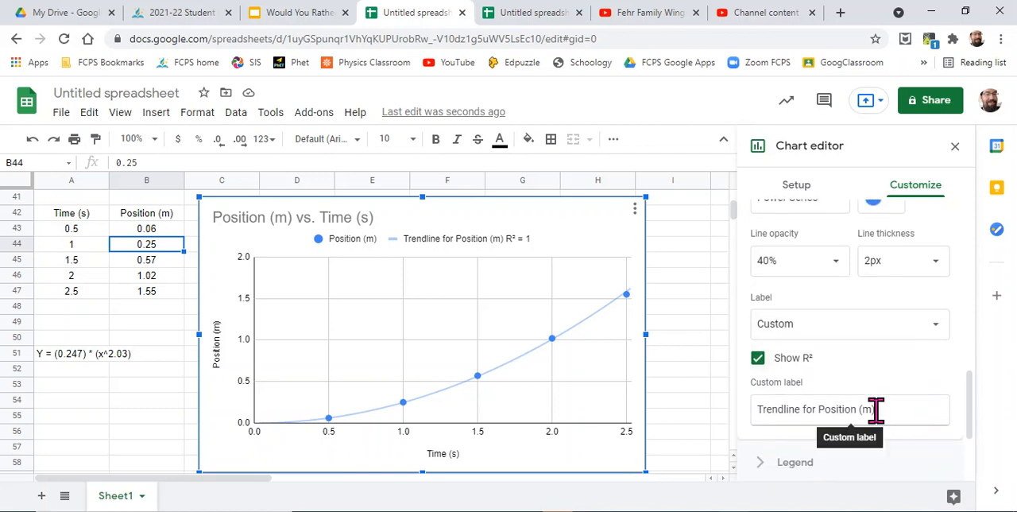
pyautogui.moveTo(876, 409); pyautogui.dragTo(604, 391)
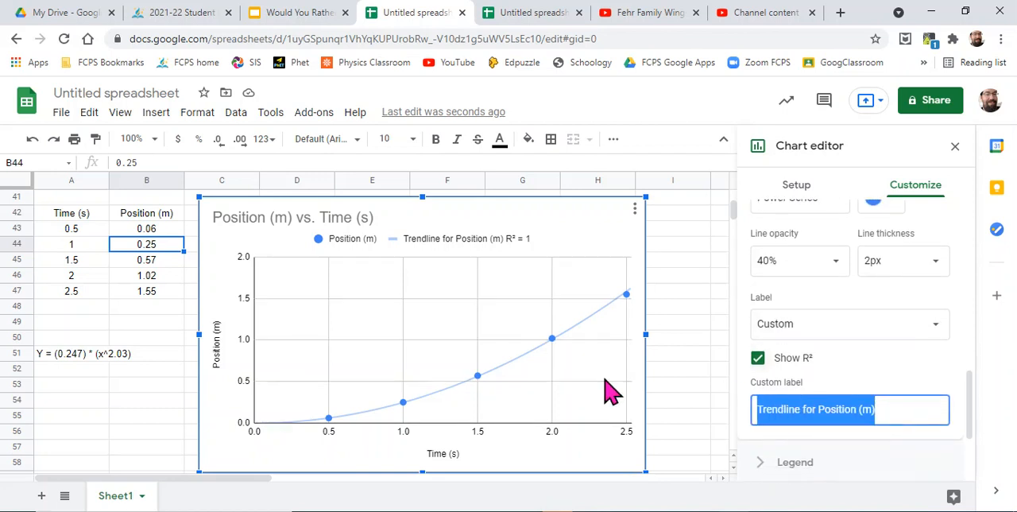
pyautogui.hotkey('ctrl', 'v')
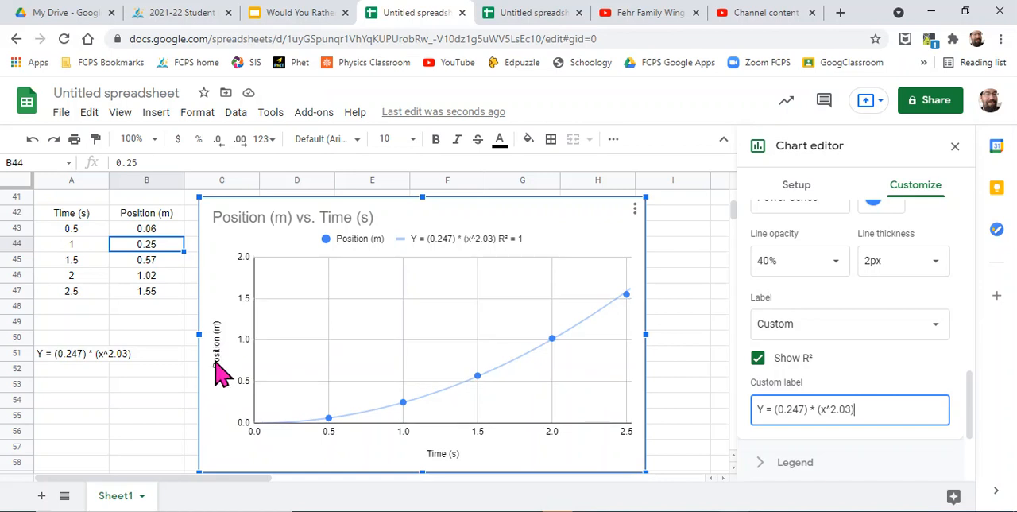
# - Replace the Y in the trendline's custom label with "Position (m)"
pyautogui.click(764, 406)
pyautogui.moveTo(764, 406); pyautogui.dragTo(716, 425)
pyautogui.write('Pos')
pyautogui.write('ition (')
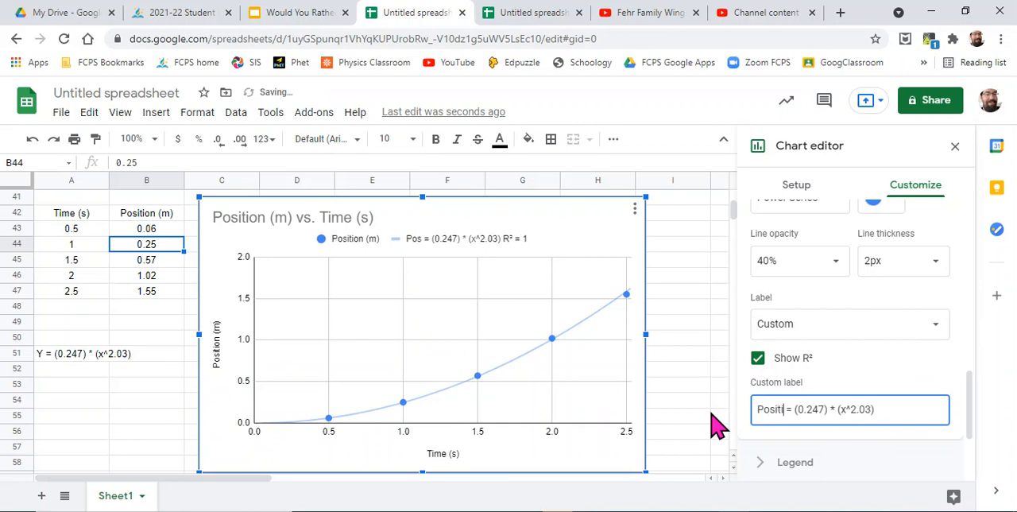
pyautogui.write('m)')
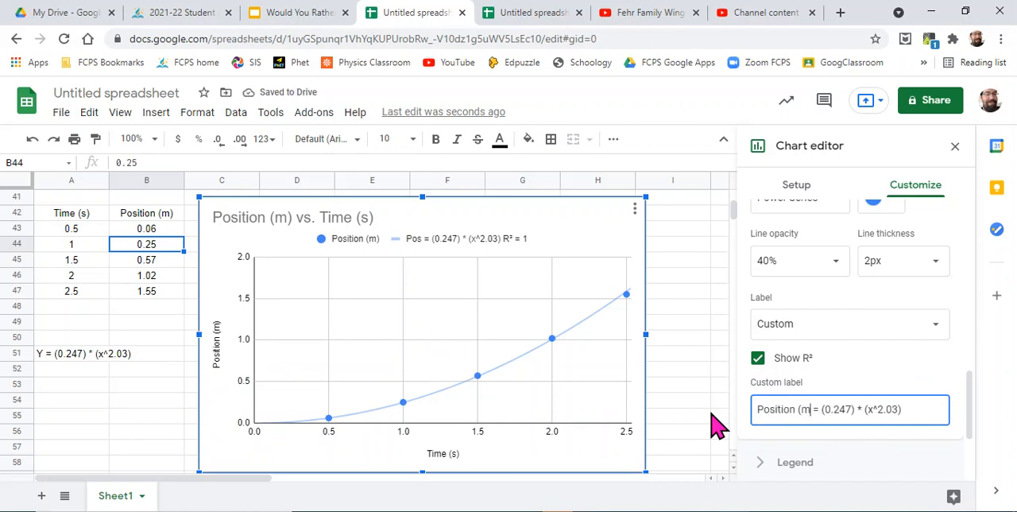
# - Replace the x in the trendline's custom label with "Time"
pyautogui.press('Right')
pyautogui.press('Right')
pyautogui.press('Right')
pyautogui.press('Right')
pyautogui.press('Right')
pyautogui.press('Right')
pyautogui.press('Right')
pyautogui.press('Right')
pyautogui.press('Right')
pyautogui.press('Right')
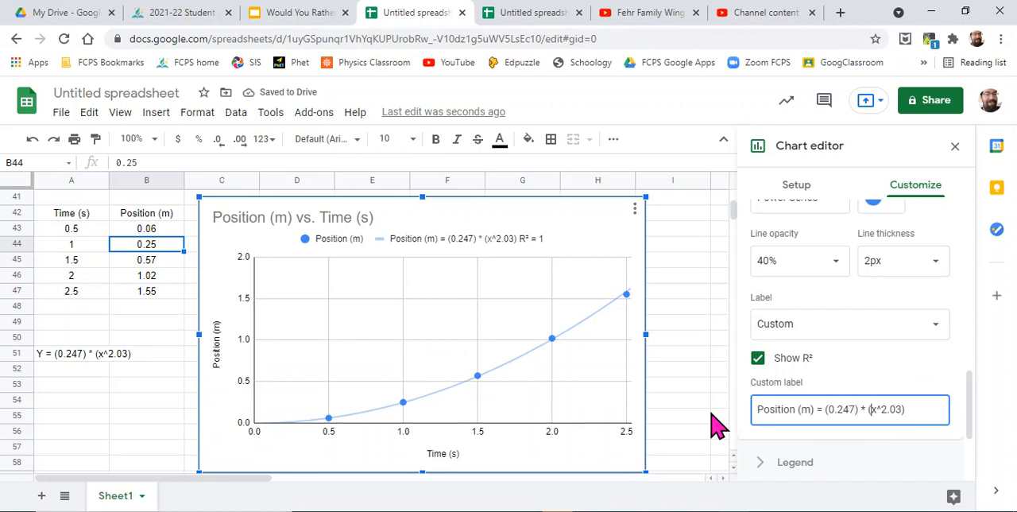
pyautogui.press('Delete')
pyautogui.write('Time')
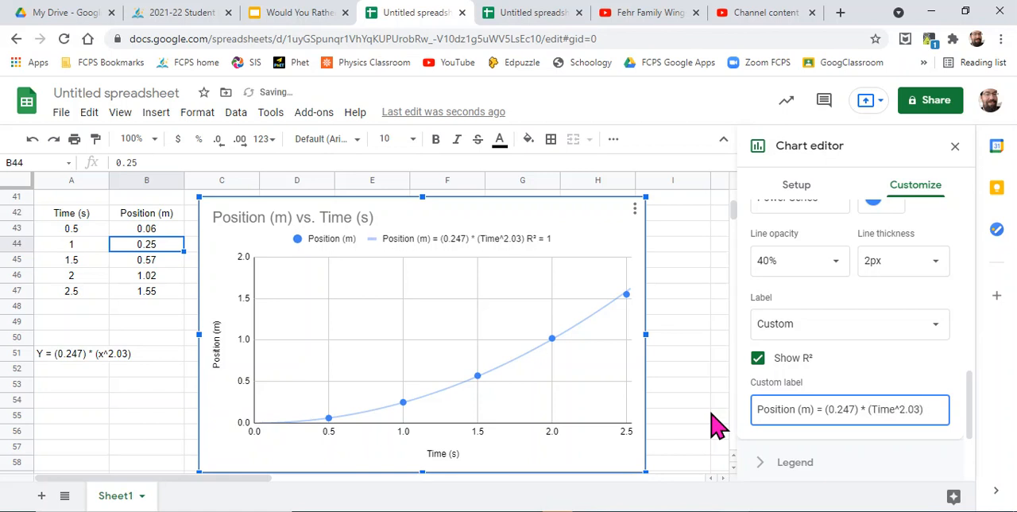
# - Add the unit s after the exponent 2.03 in the trendline's custom label, set off with spaces
pyautogui.press('Right')
pyautogui.press('Right')
pyautogui.press('Right')
pyautogui.press('Right')
pyautogui.press('Right')
pyautogui.write('s')
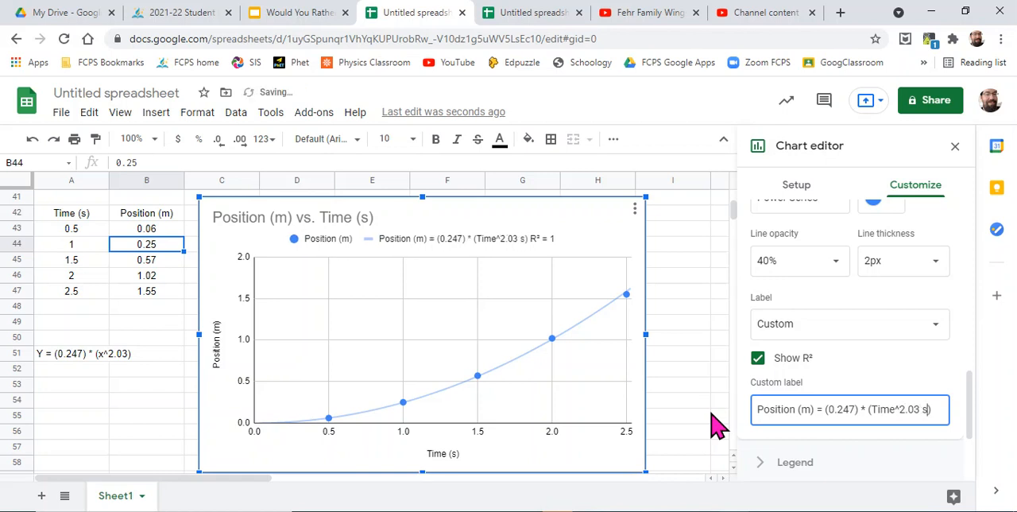
pyautogui.press('Left')
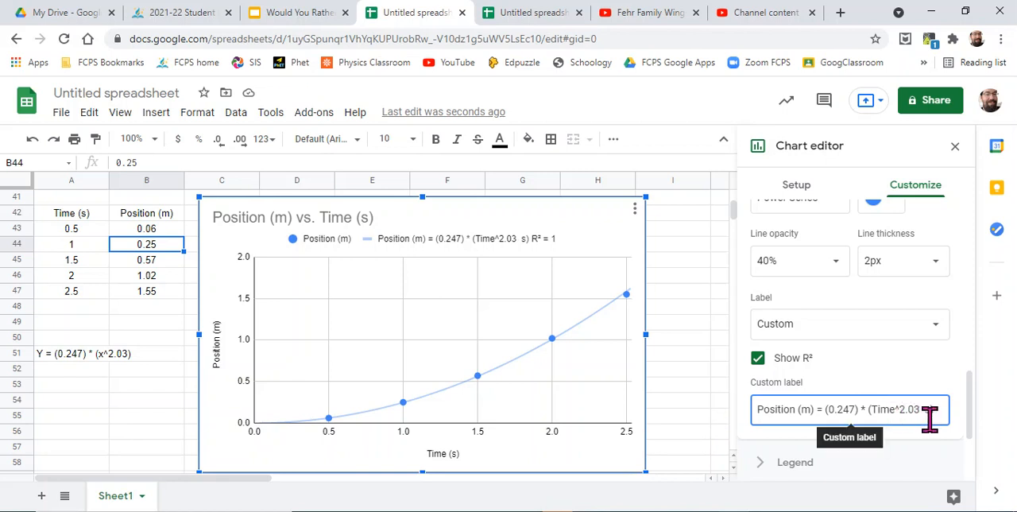
# - Add the unit m/s after 0.247 in the custom label, append spaces to separate the R² value, and leave the chart editor
pyautogui.click(856, 410)
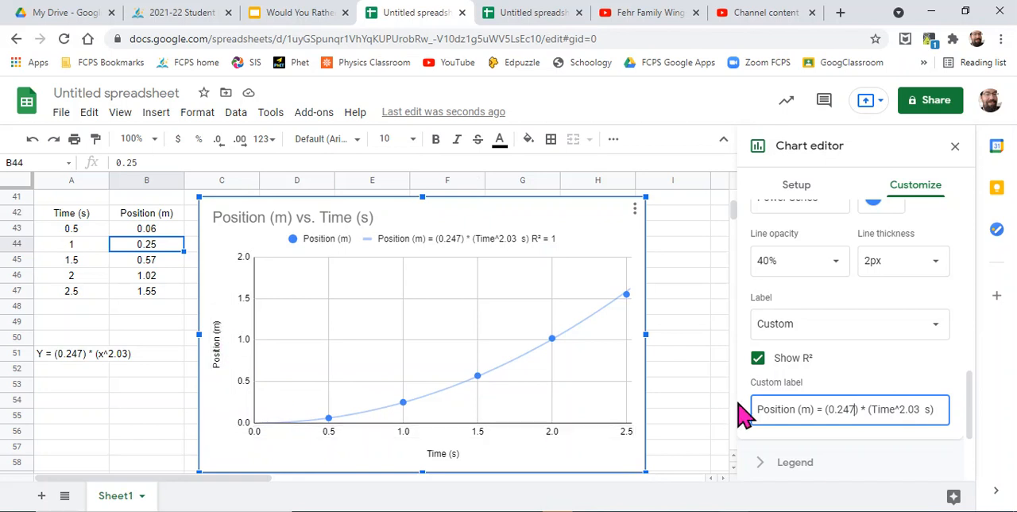
pyautogui.write('m/s')
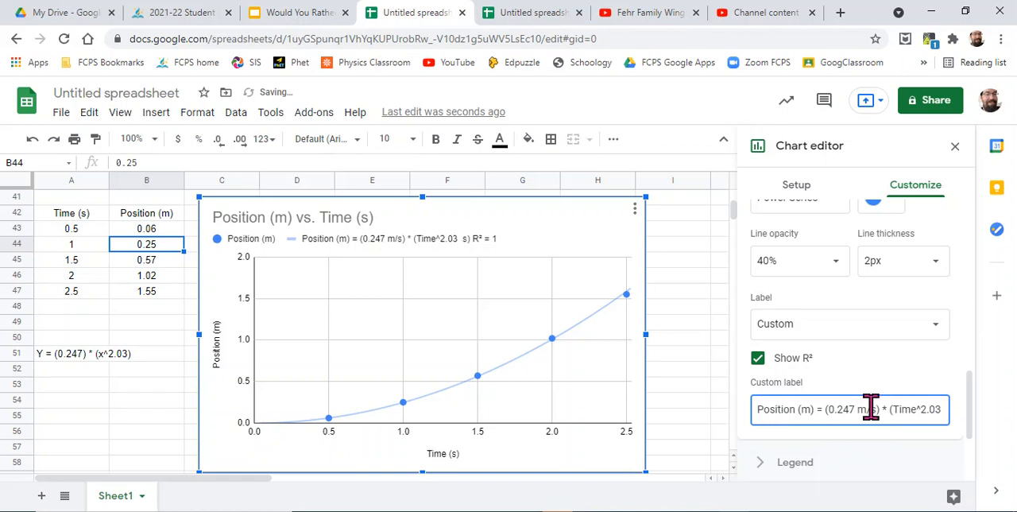
pyautogui.click(931, 410)
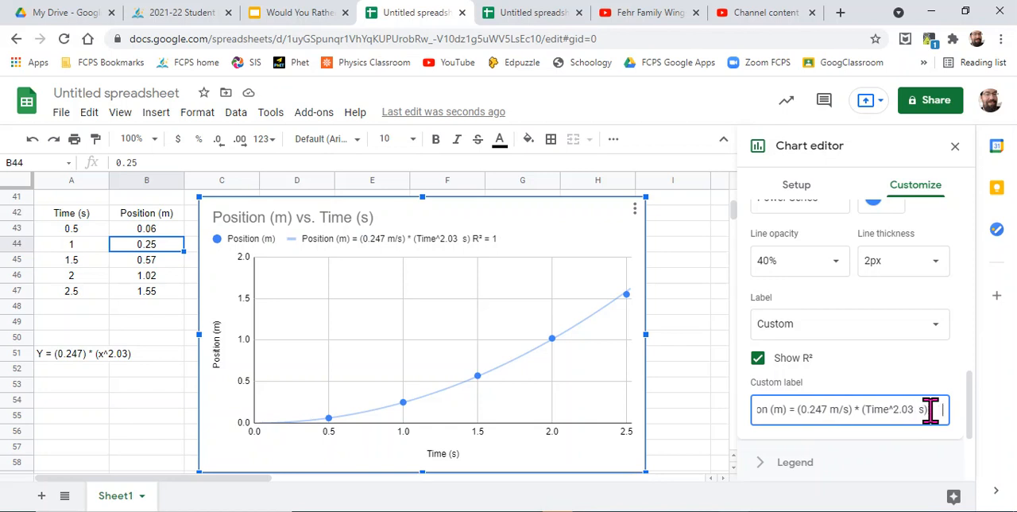
pyautogui.click(674, 377)
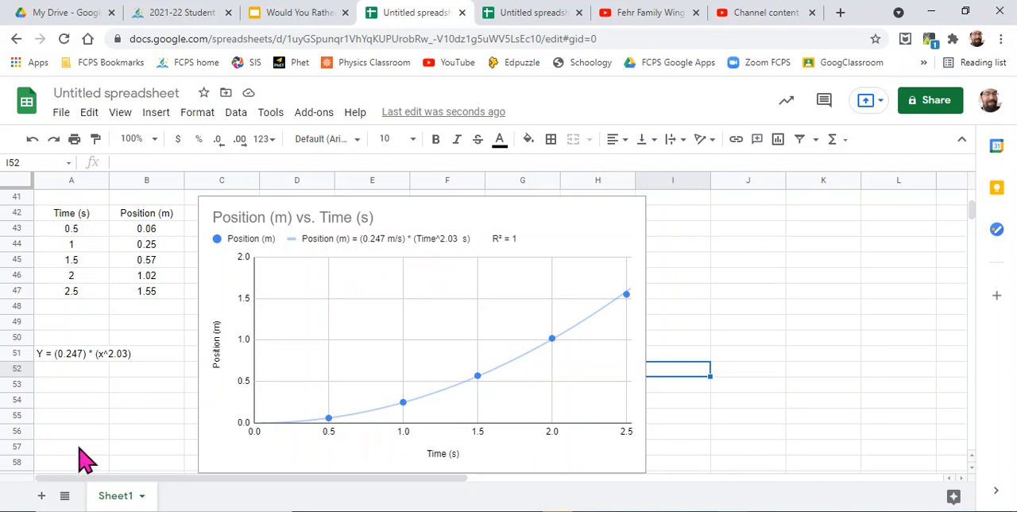
# - Enter the column header "Time^2 (s^2)" in cell A58
pyautogui.scroll(-1, 85, 460)
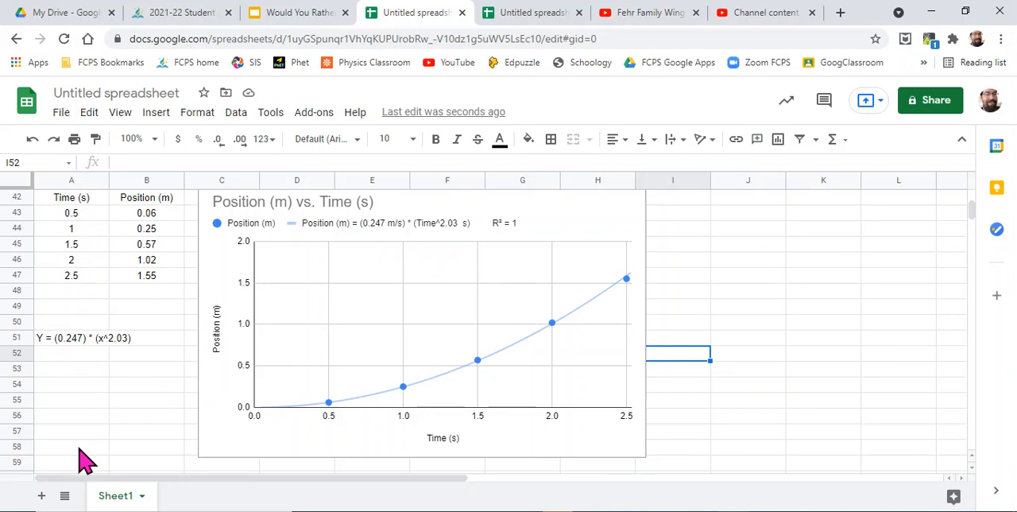
pyautogui.click(73, 458)
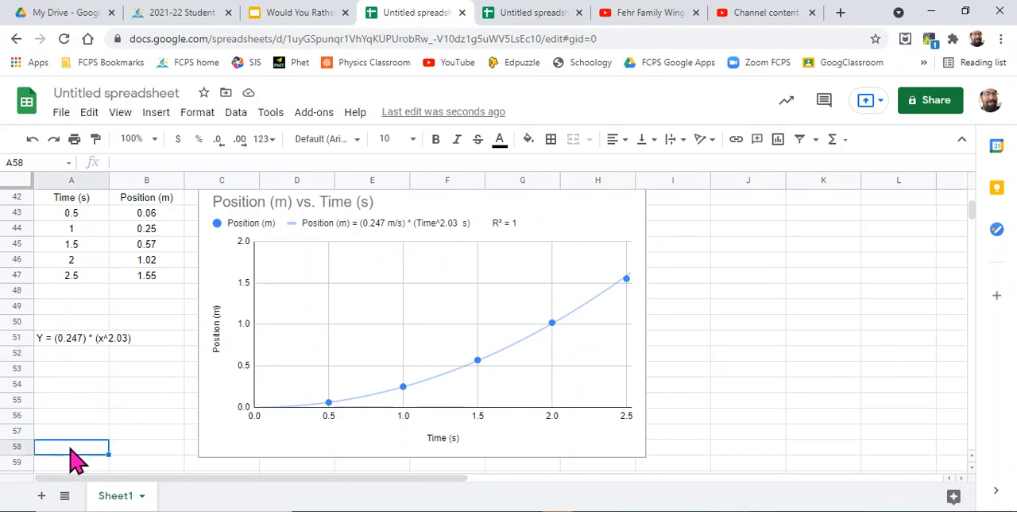
pyautogui.write('Time')
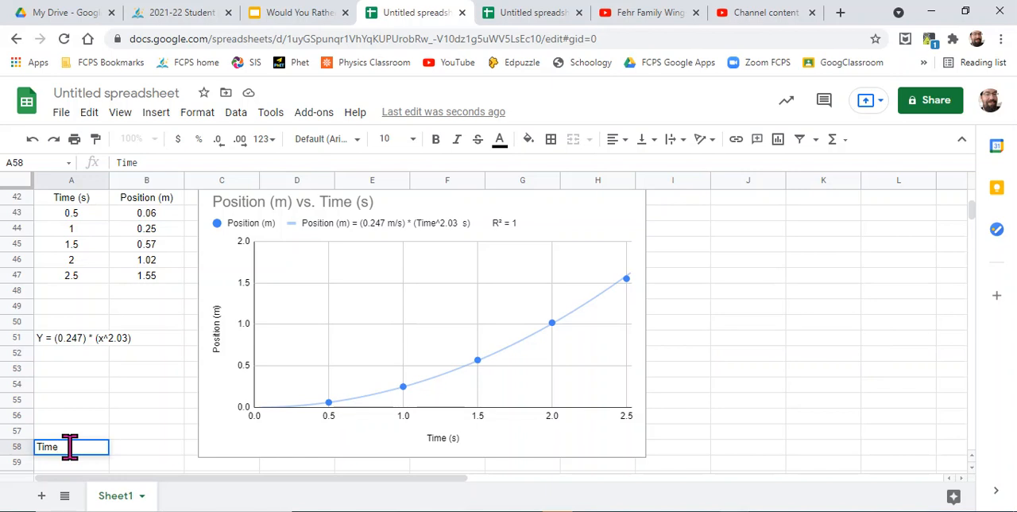
pyautogui.write('^2 (s^2')
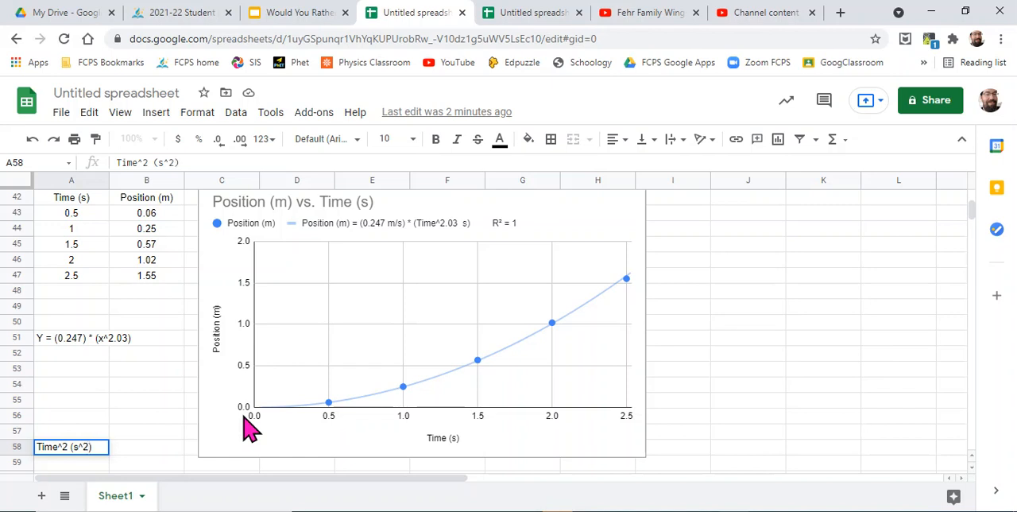
pyautogui.press('Return')
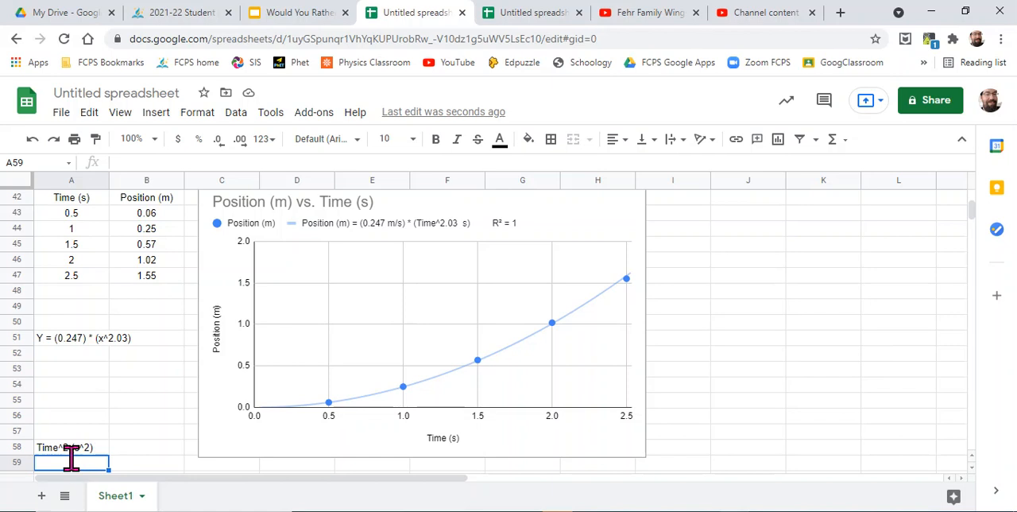
# - Square the first time value in cell A59 with the formula =A43*A43
pyautogui.write('=')
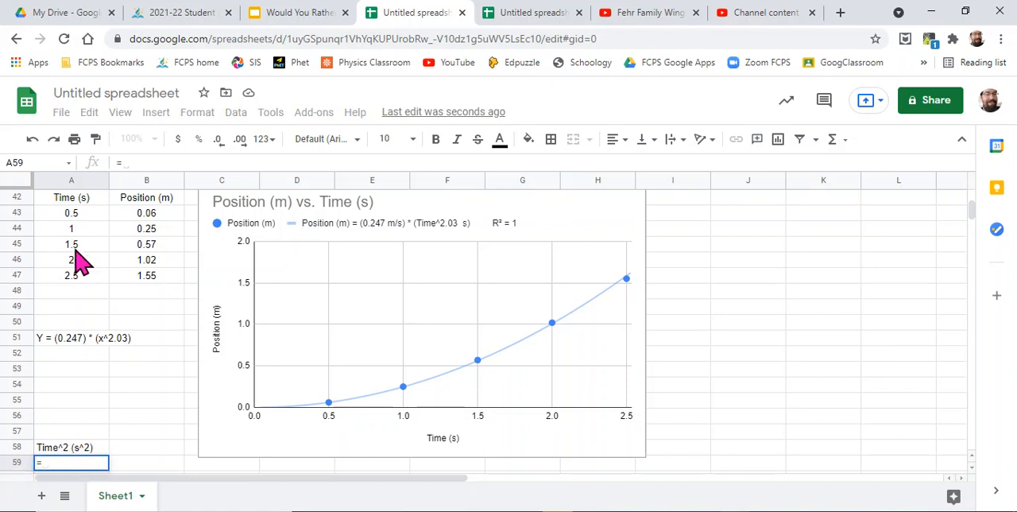
pyautogui.click(70, 214)
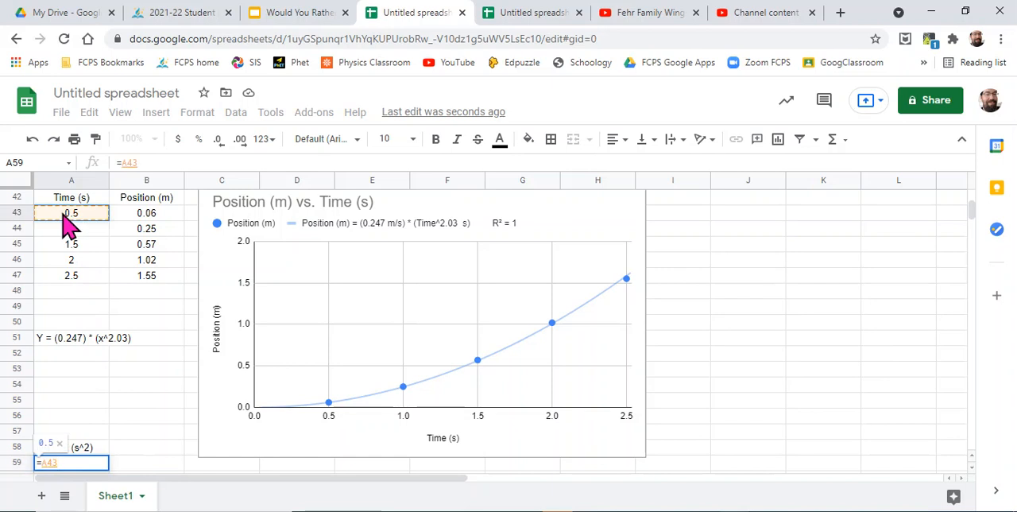
pyautogui.write('*')
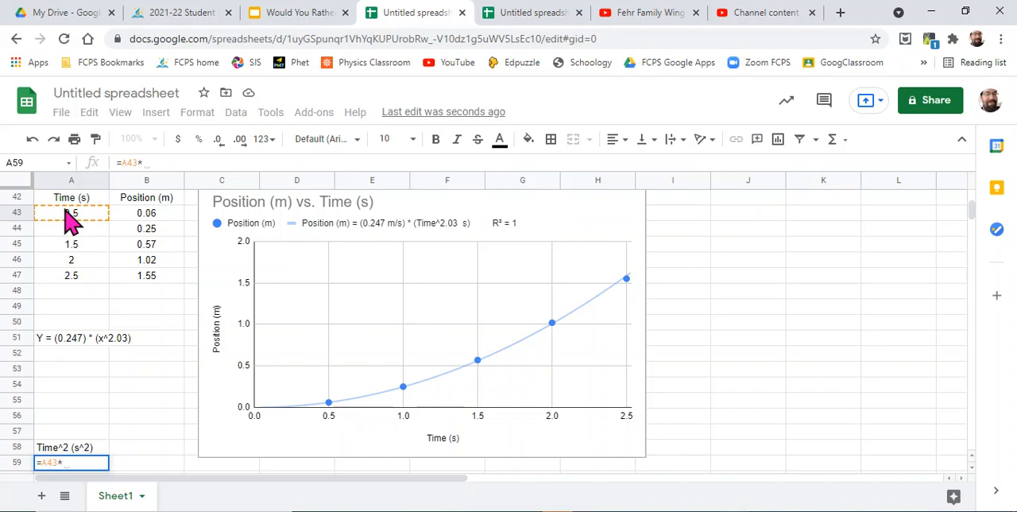
pyautogui.click(70, 218)
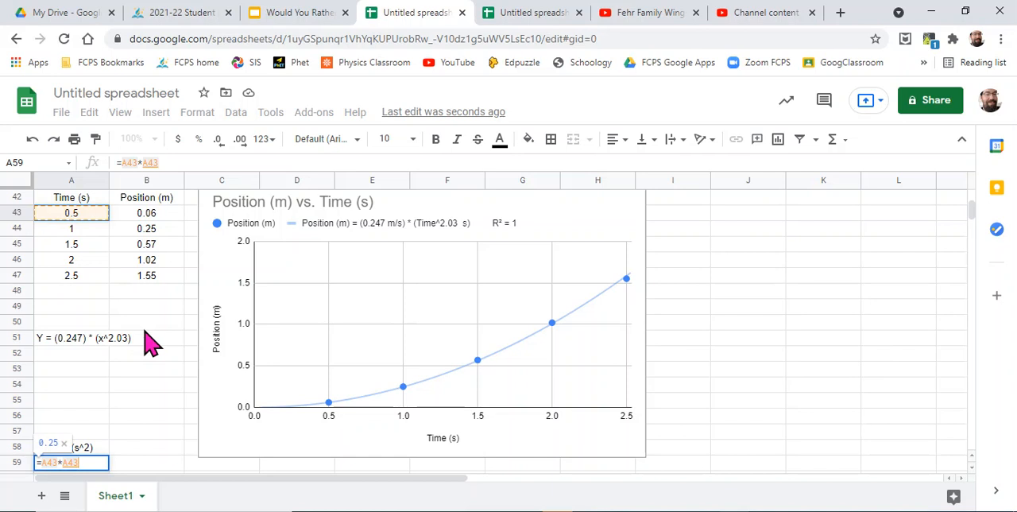
pyautogui.press('Return')
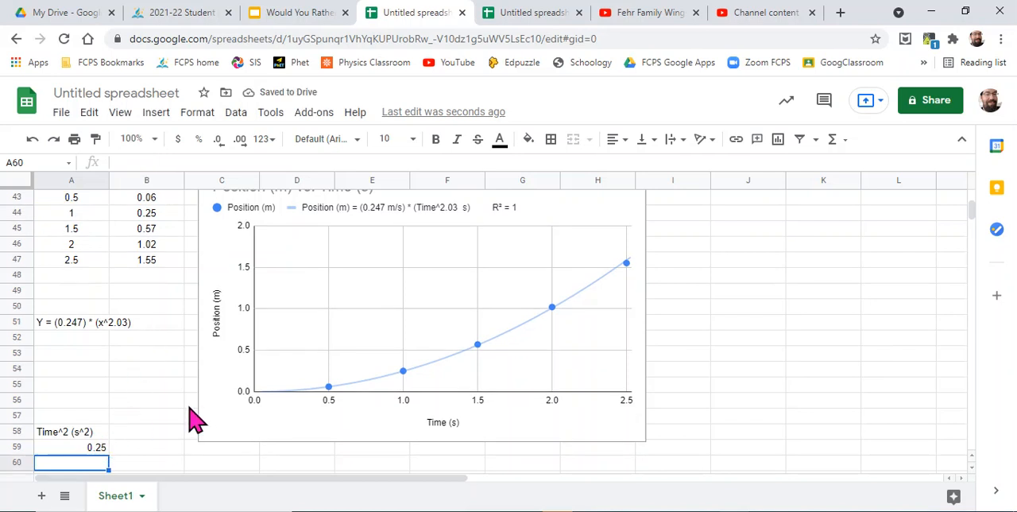
# - Fill the squared-time formula from A59 down through A63
pyautogui.scroll(-2, 191, 419)
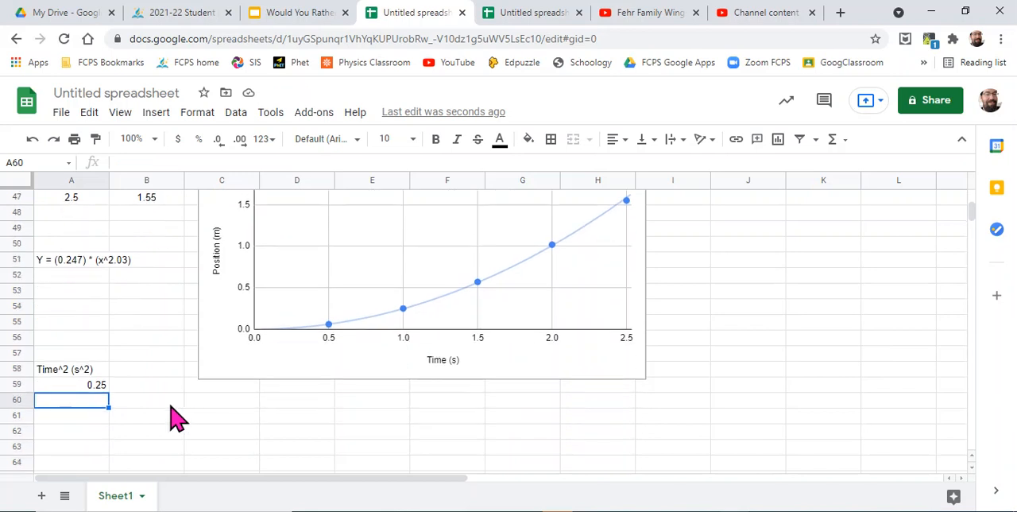
pyautogui.click(92, 383)
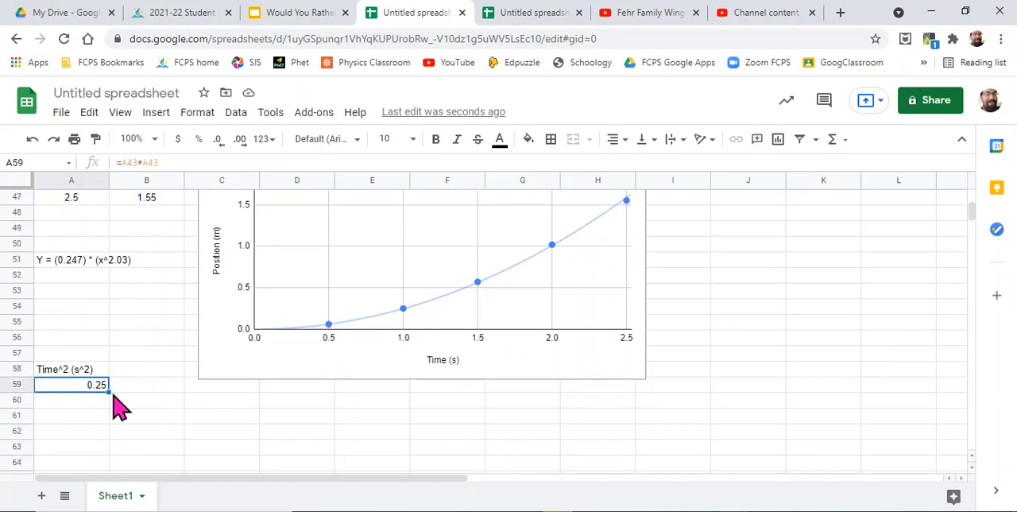
pyautogui.moveTo(108, 392); pyautogui.dragTo(105, 450)
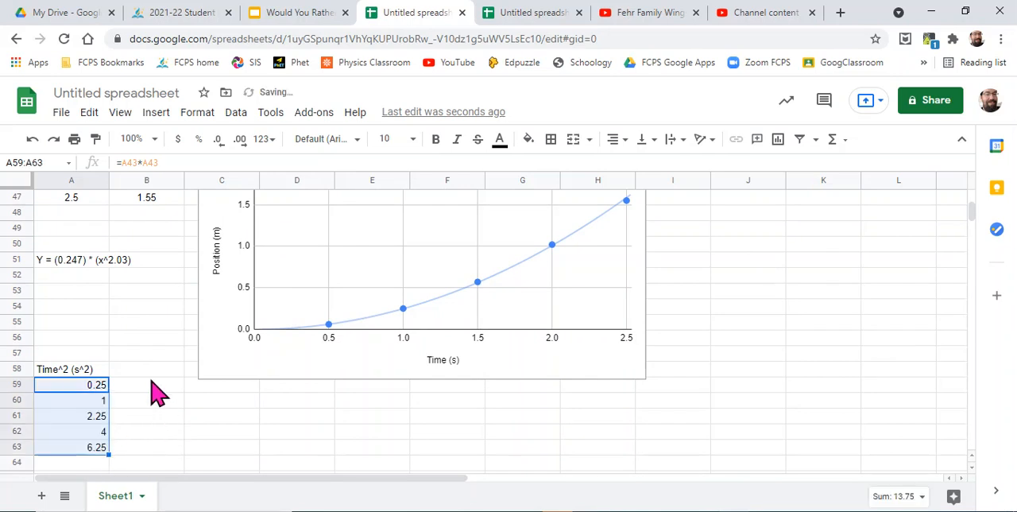
# - Copy the Position (m) column with its header from B42:B47 to the cells starting at B58
pyautogui.scroll(1, 159, 382)
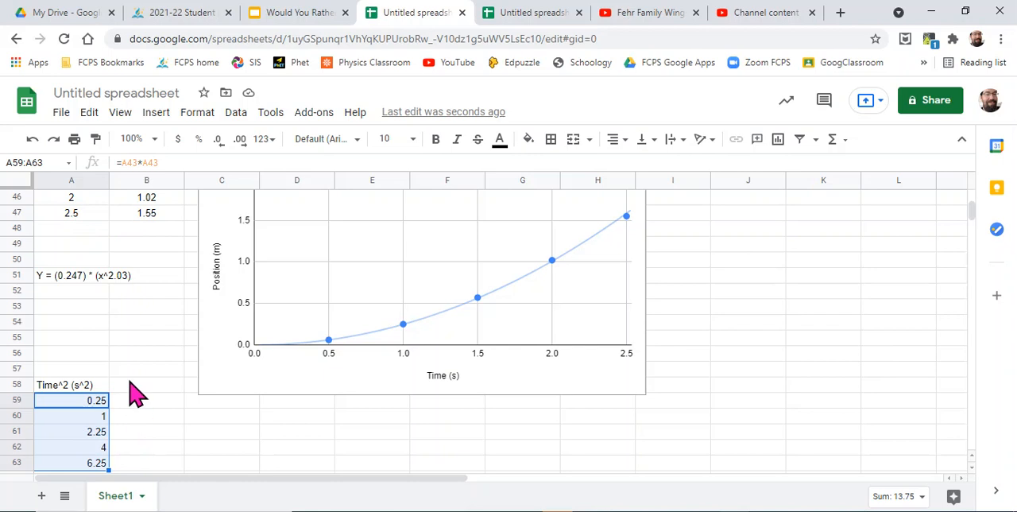
pyautogui.scroll(3, 135, 392)
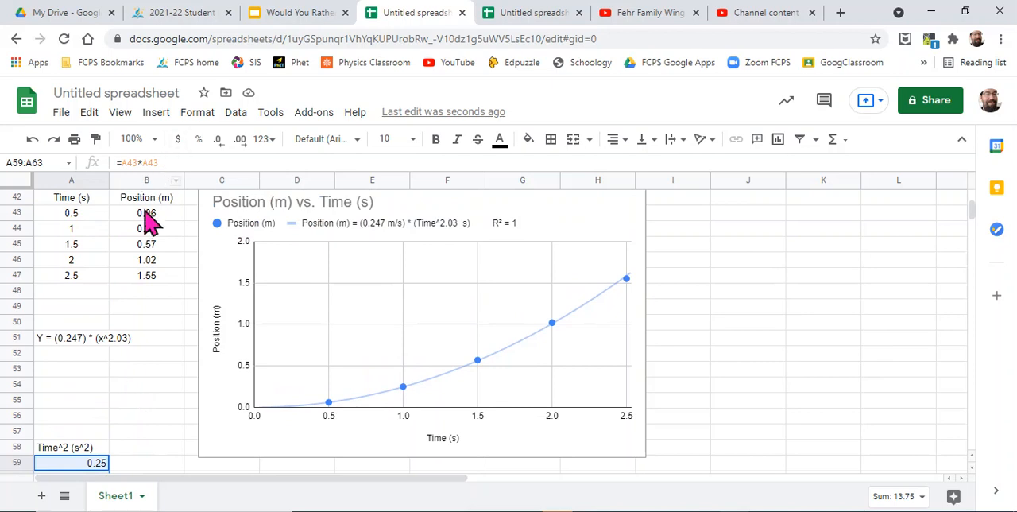
pyautogui.moveTo(139, 197); pyautogui.dragTo(139, 273)
pyautogui.hotkey('ctrl', 'c')
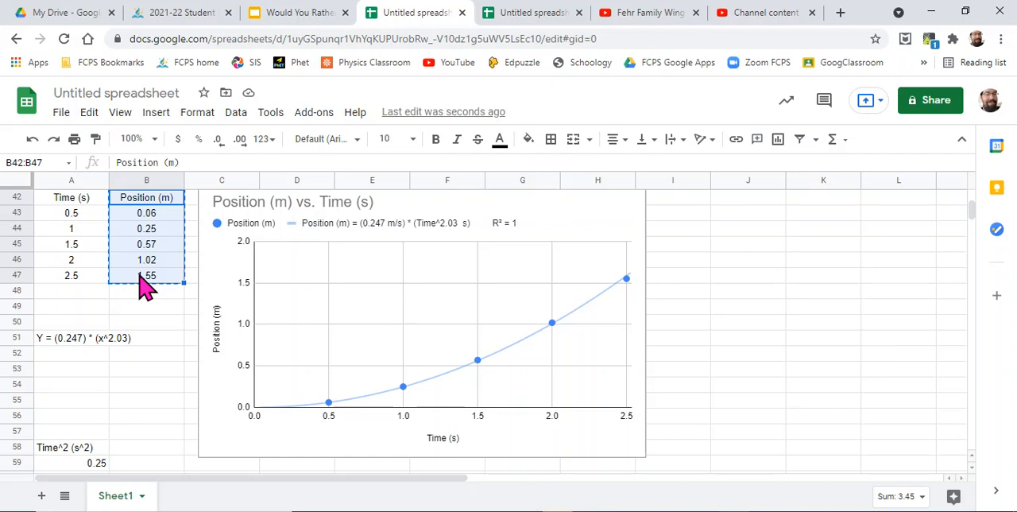
pyautogui.scroll(-5, 142, 284)
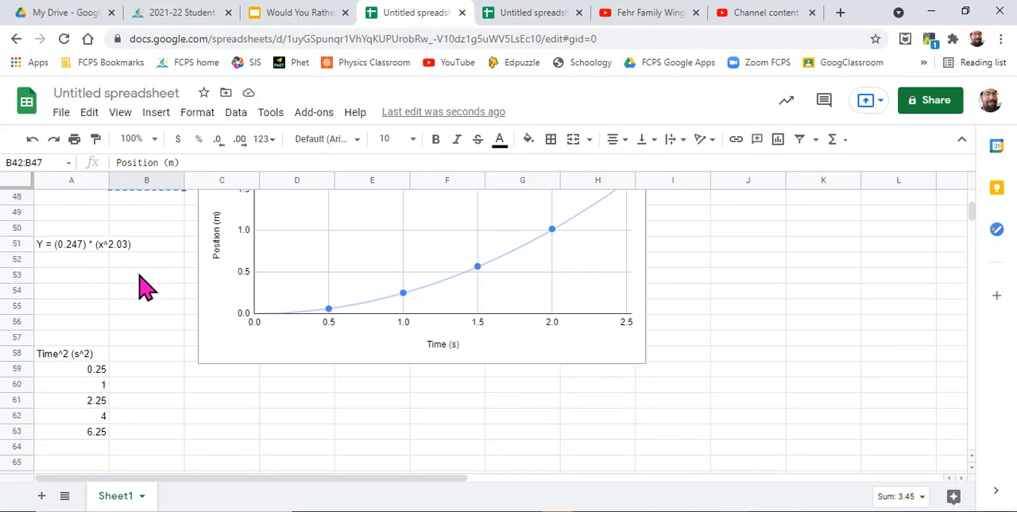
pyautogui.click(129, 340)
pyautogui.hotkey('ctrl', 'v')
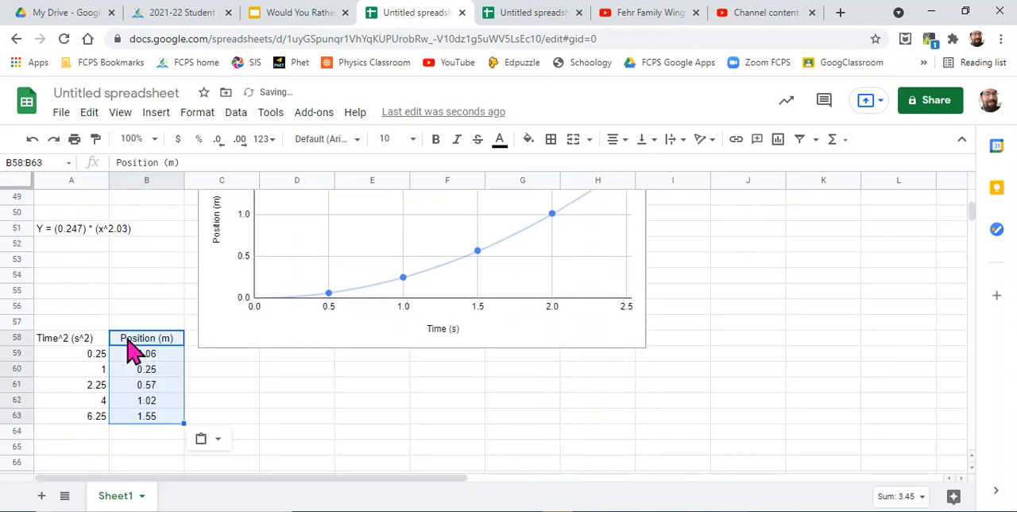
pyautogui.click(255, 407)
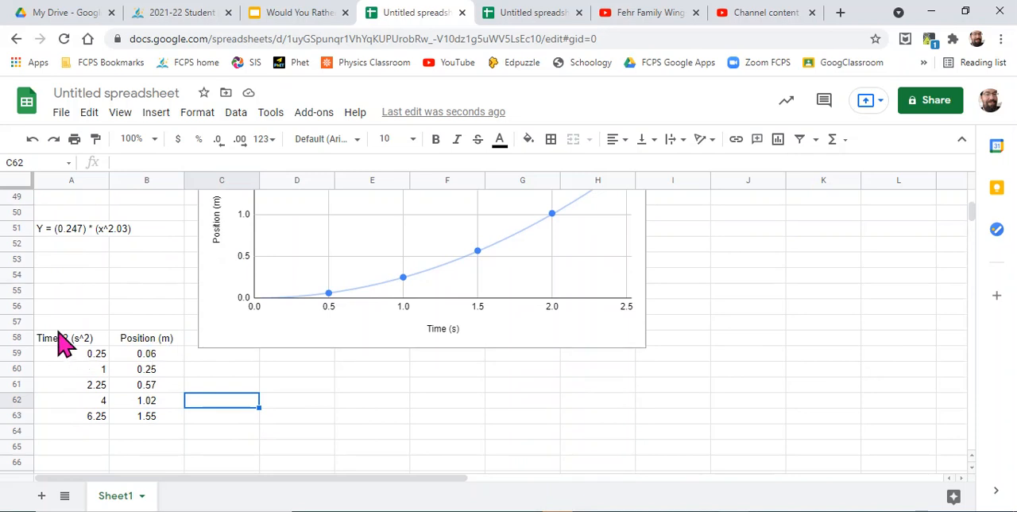
# - Insert a chart of the Time^2 and Position data in A58:B63 and place it directly below the first chart
pyautogui.moveTo(64, 337); pyautogui.dragTo(131, 418)
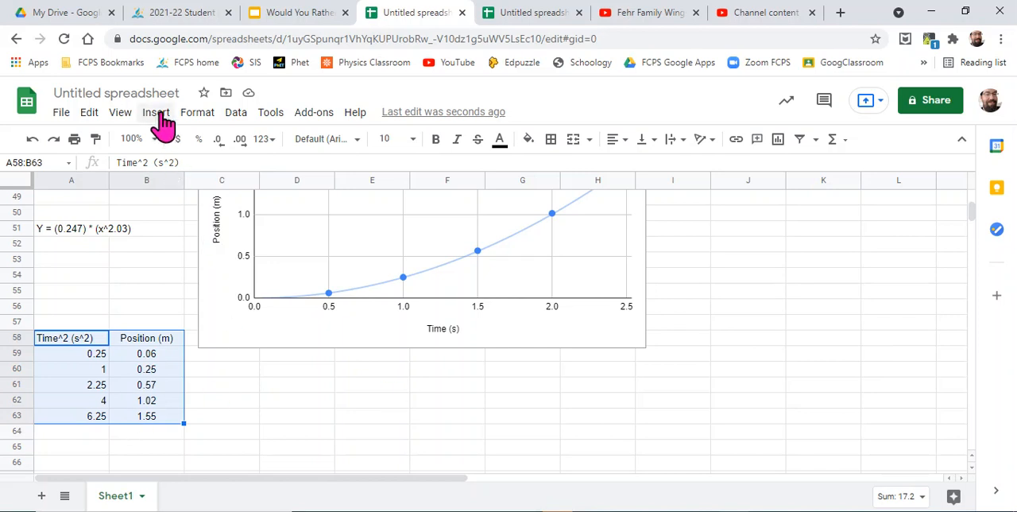
pyautogui.scroll(-3, 366, 332)
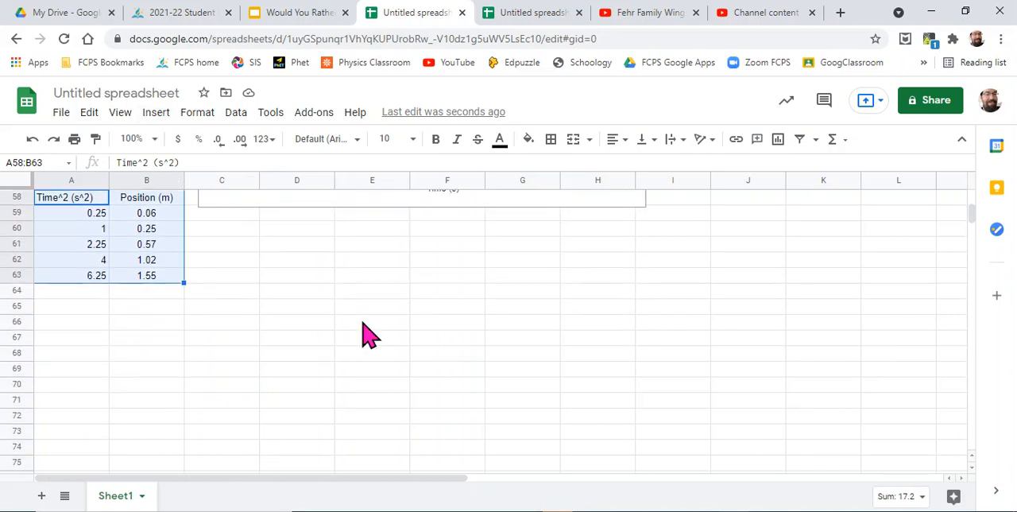
pyautogui.click(157, 116)
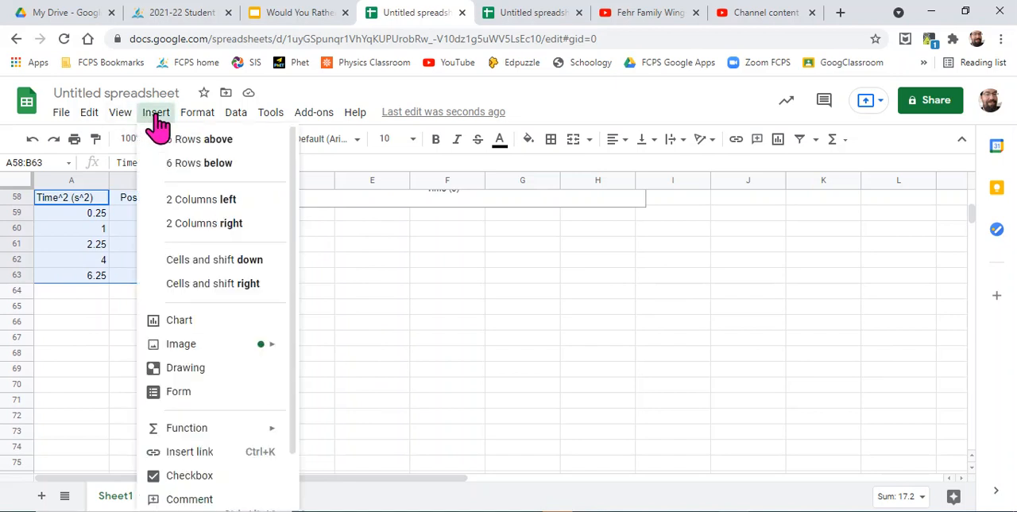
pyautogui.click(179, 321)
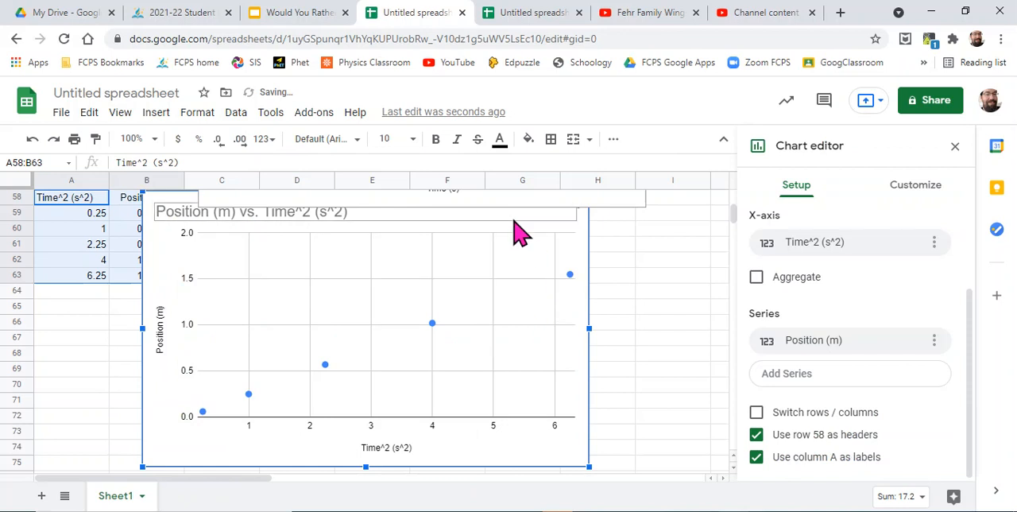
pyautogui.moveTo(519, 232); pyautogui.dragTo(573, 245)
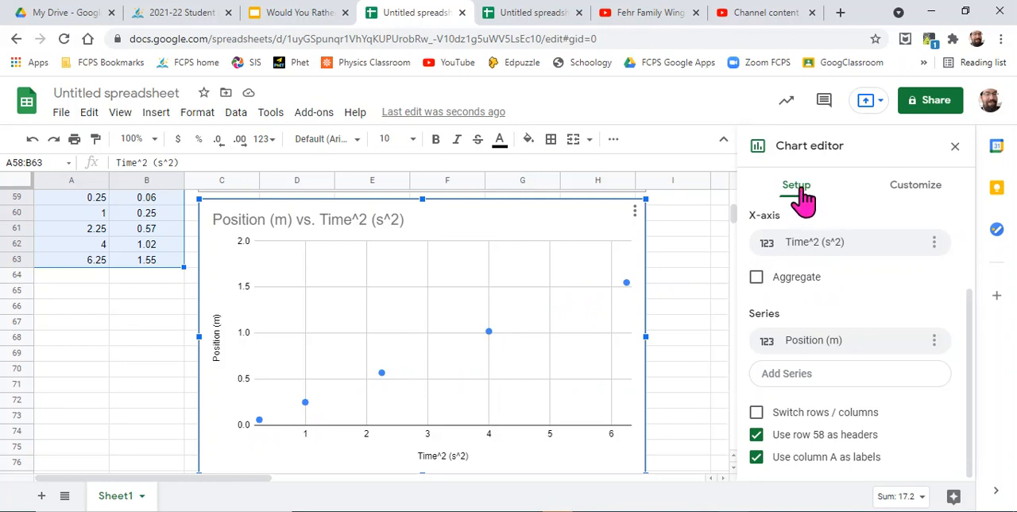
# - Review the Time^2 chart's type and data range, and examine its horizontal and vertical axis options, including the minimum and maximum settings
pyautogui.scroll(1, 856, 235)
pyautogui.scroll(1, 857, 235)
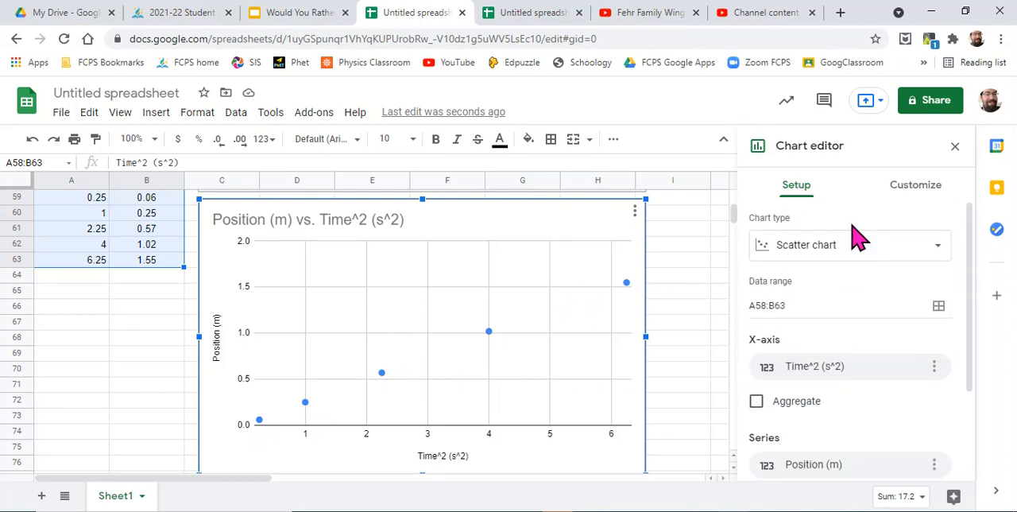
pyautogui.click(932, 191)
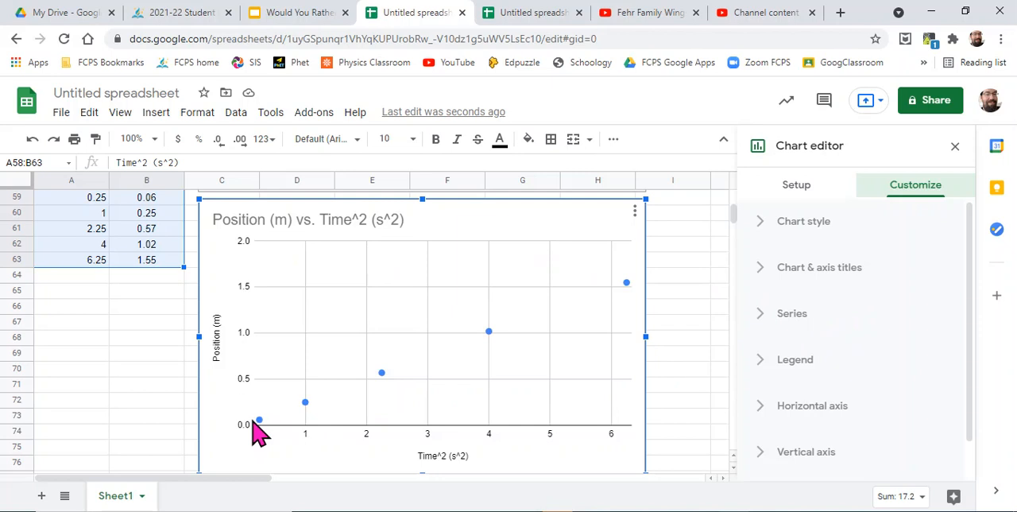
pyautogui.scroll(-1, 835, 387)
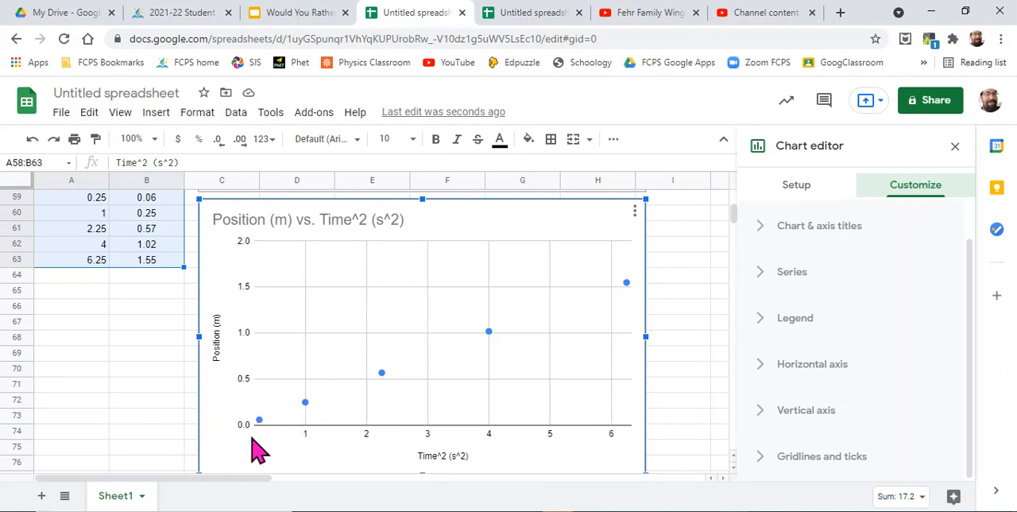
pyautogui.click(789, 375)
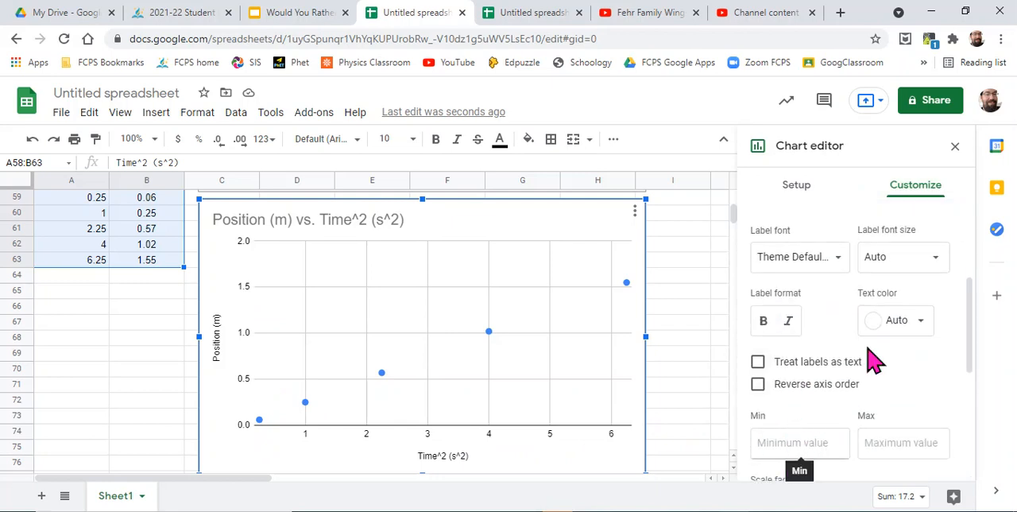
pyautogui.scroll(-4, 805, 304)
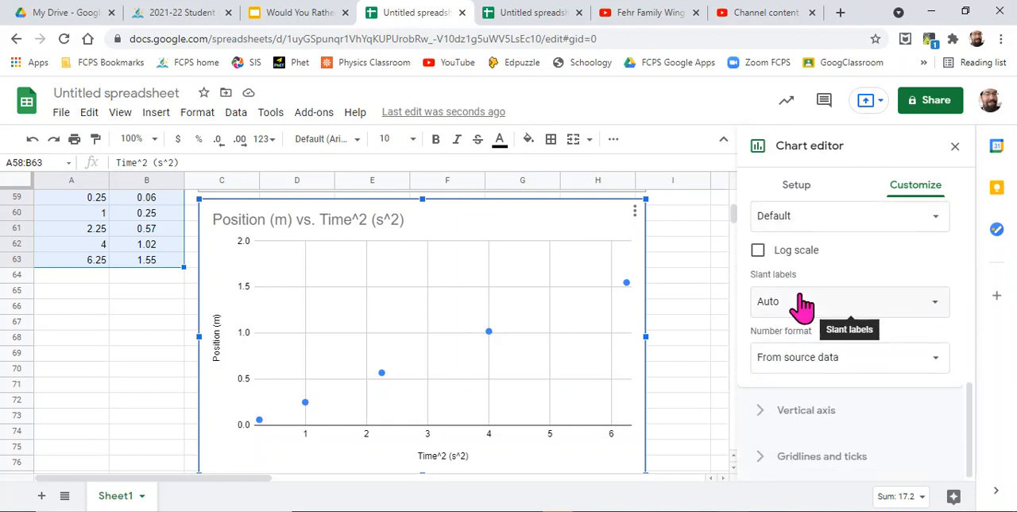
pyautogui.click(759, 414)
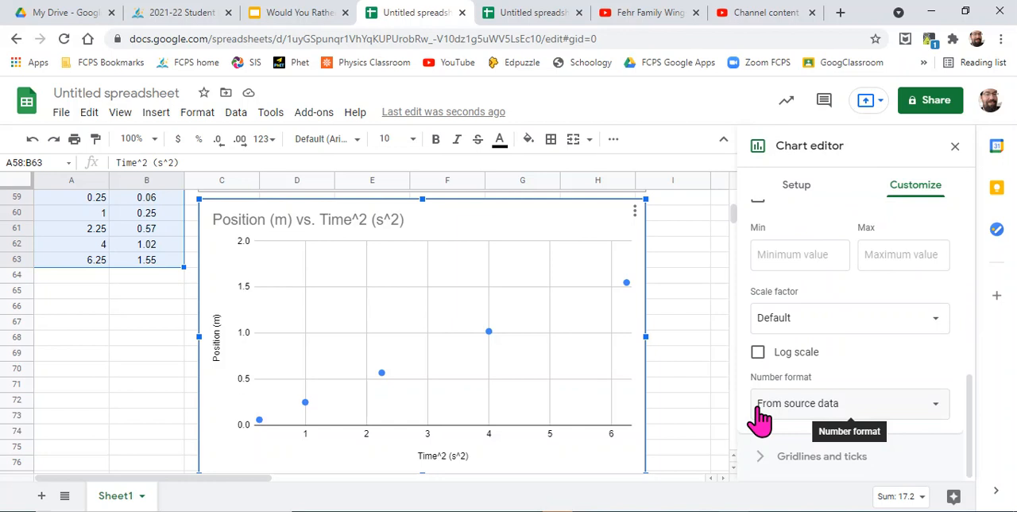
pyautogui.scroll(1, 874, 334)
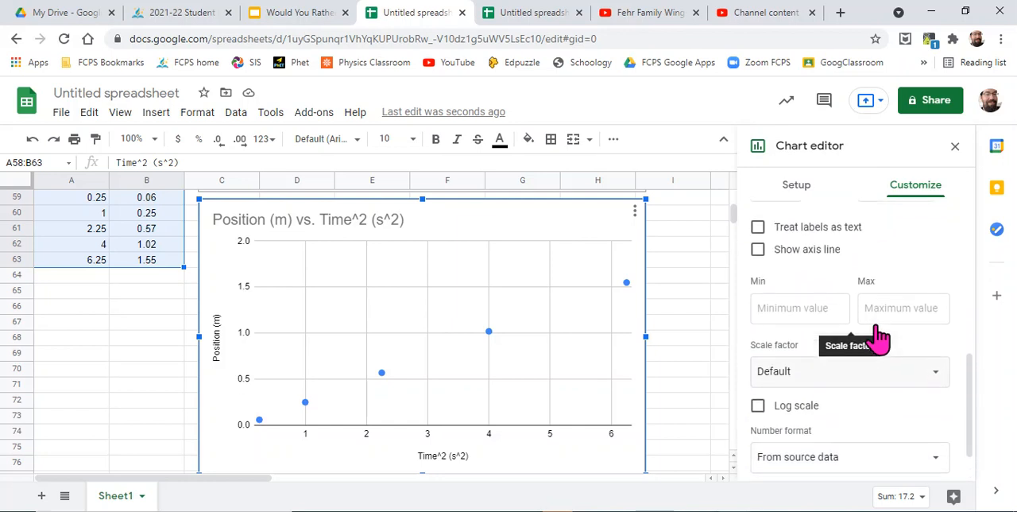
pyautogui.scroll(5, 880, 338)
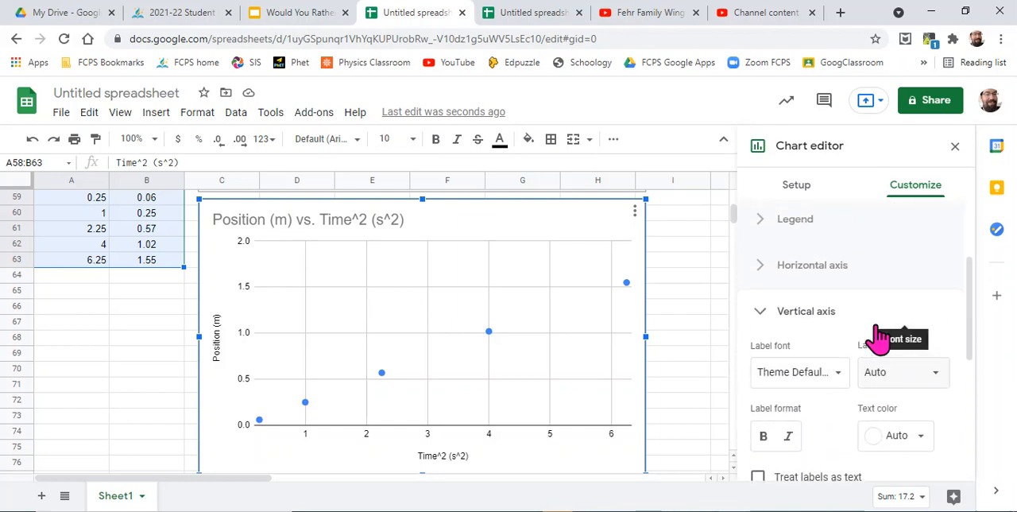
pyautogui.click(758, 313)
pyautogui.scroll(1, 759, 322)
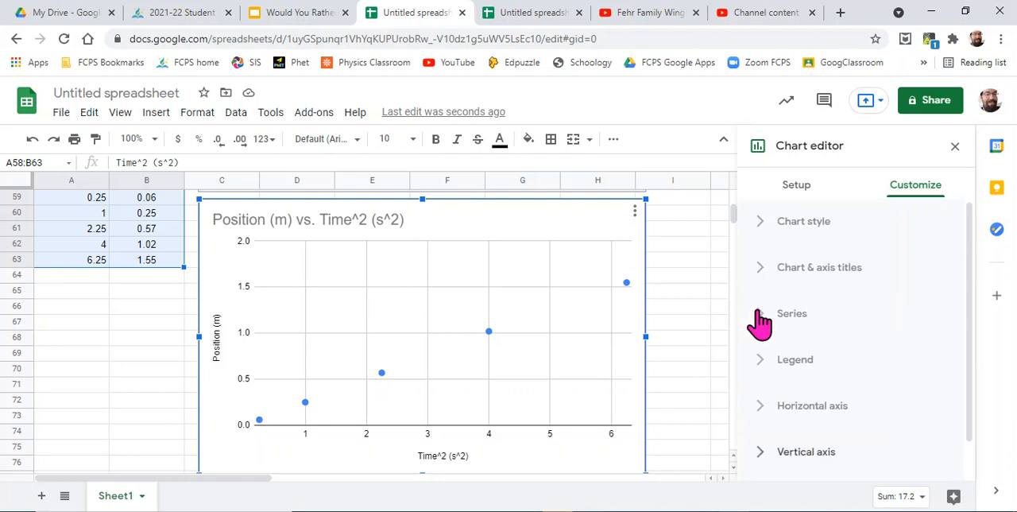
# - Add a linear trendline to the Position (m) series of the Position vs. Time^2 chart
pyautogui.click(803, 318)
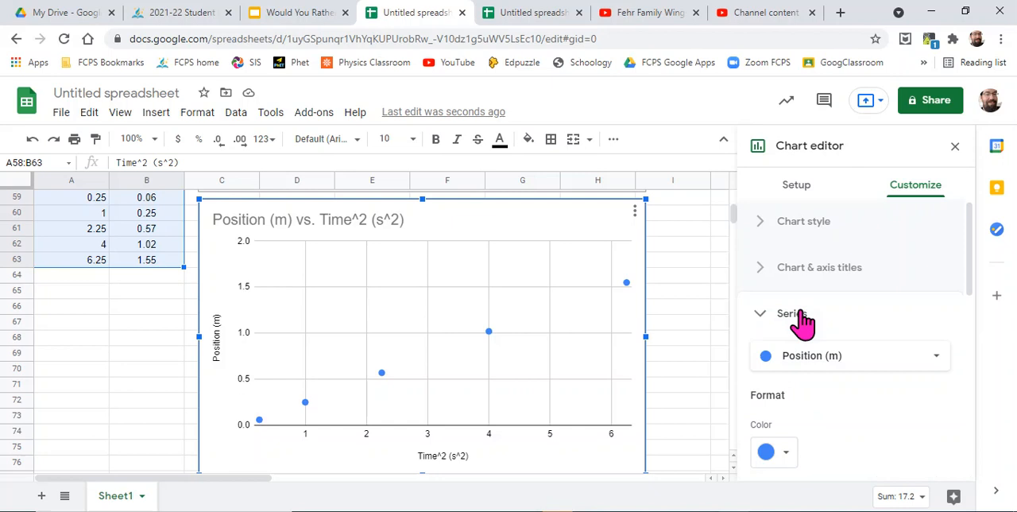
pyautogui.scroll(-4, 801, 321)
pyautogui.scroll(-2, 802, 314)
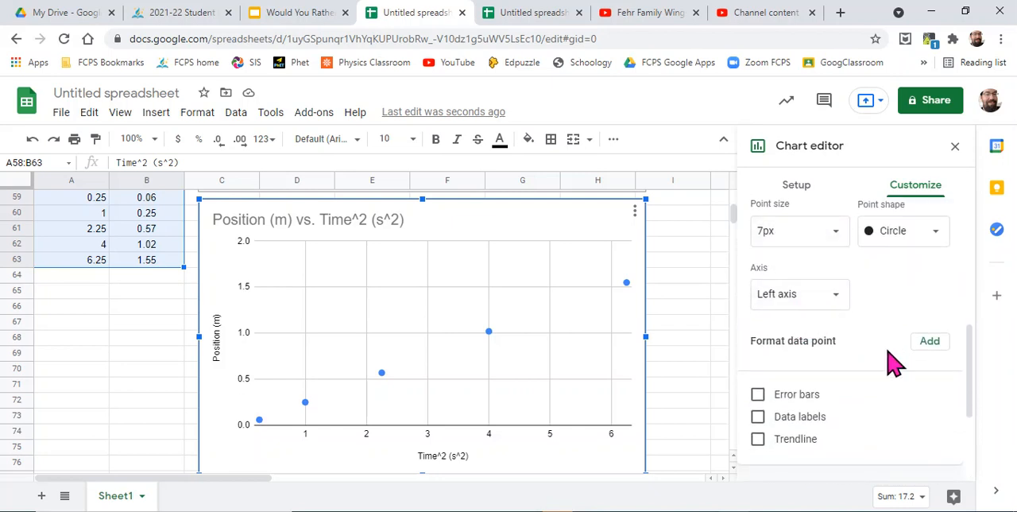
pyautogui.scroll(-2, 882, 374)
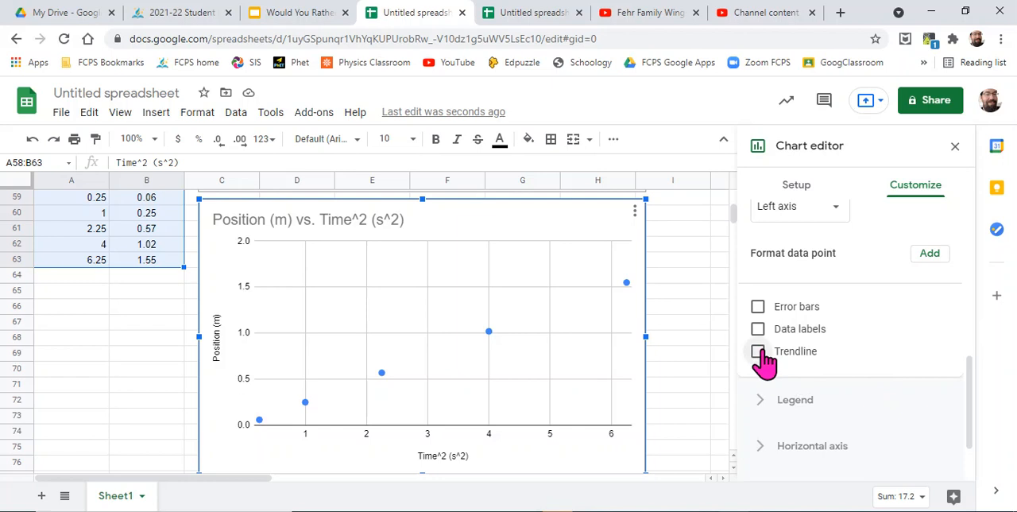
pyautogui.click(758, 351)
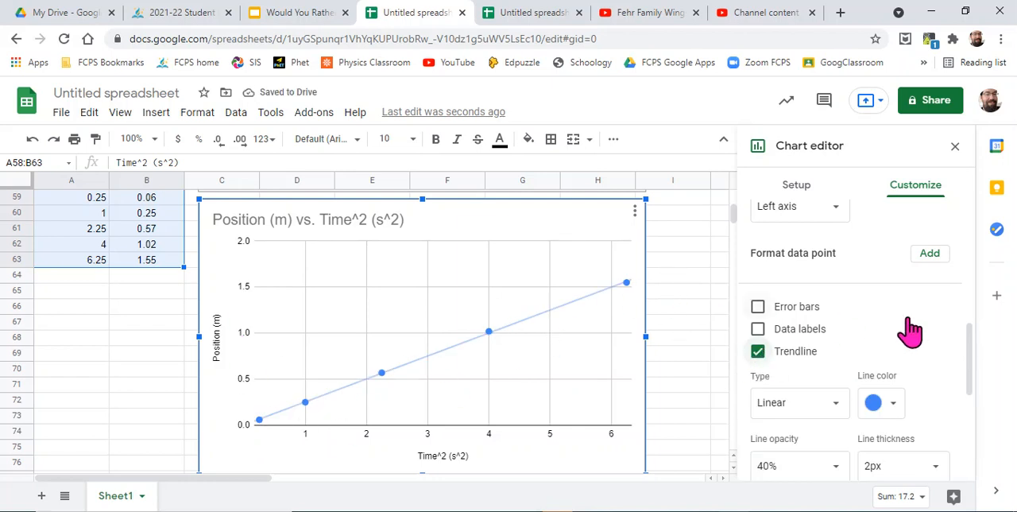
# - Show R² for the trendline and set its label to Use Equation
pyautogui.scroll(-1, 914, 330)
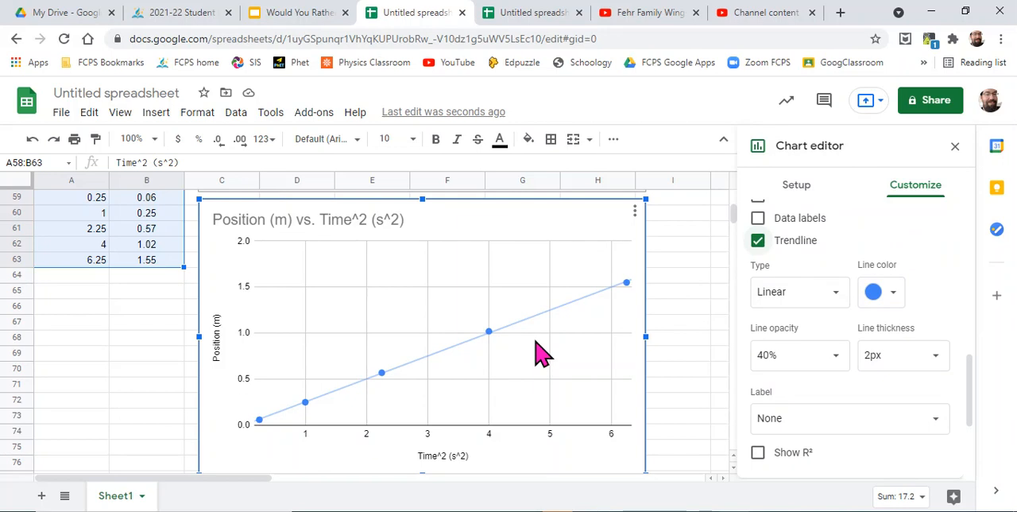
pyautogui.click(759, 453)
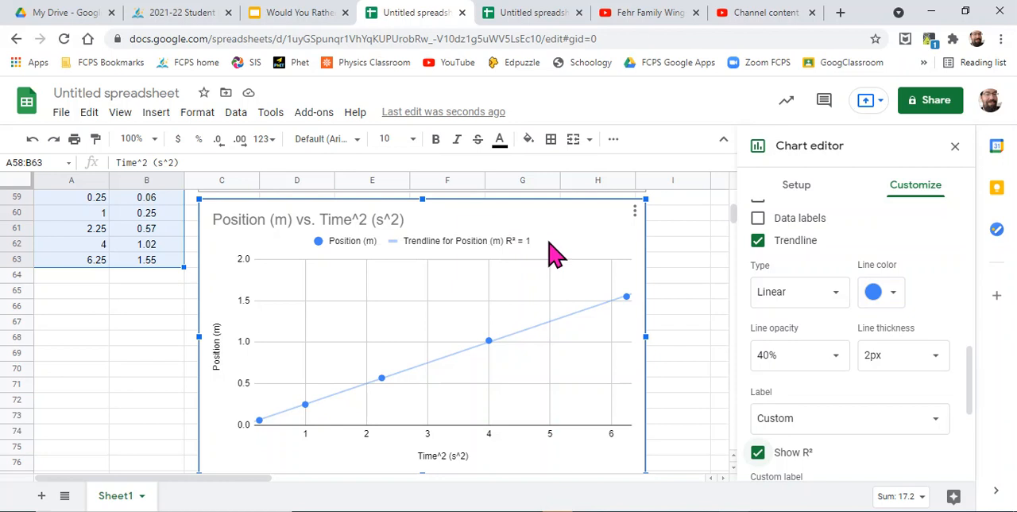
pyautogui.click(938, 432)
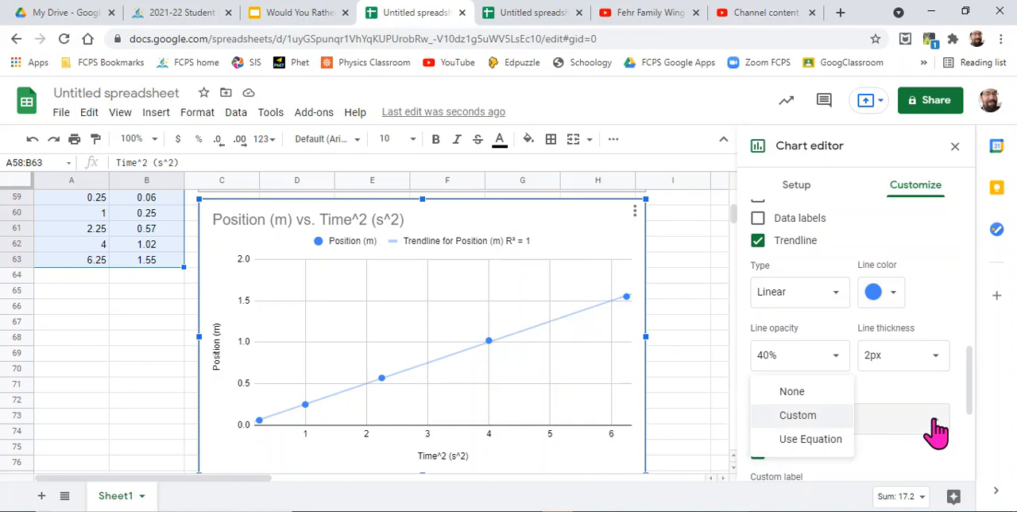
pyautogui.click(804, 439)
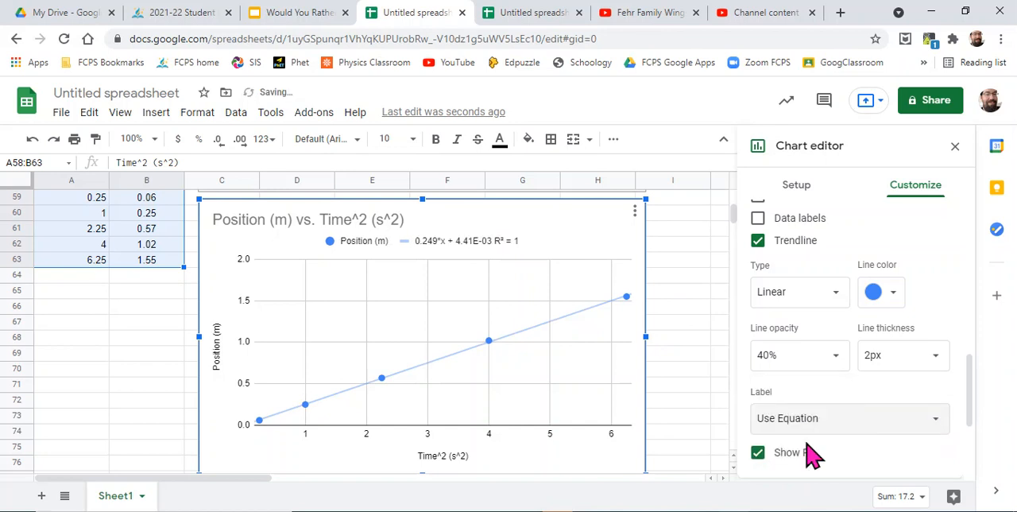
# - Copy the full trendline equation text from the chart's legend and return to the chart customization options
pyautogui.click(442, 256)
pyautogui.doubleClick(437, 244)
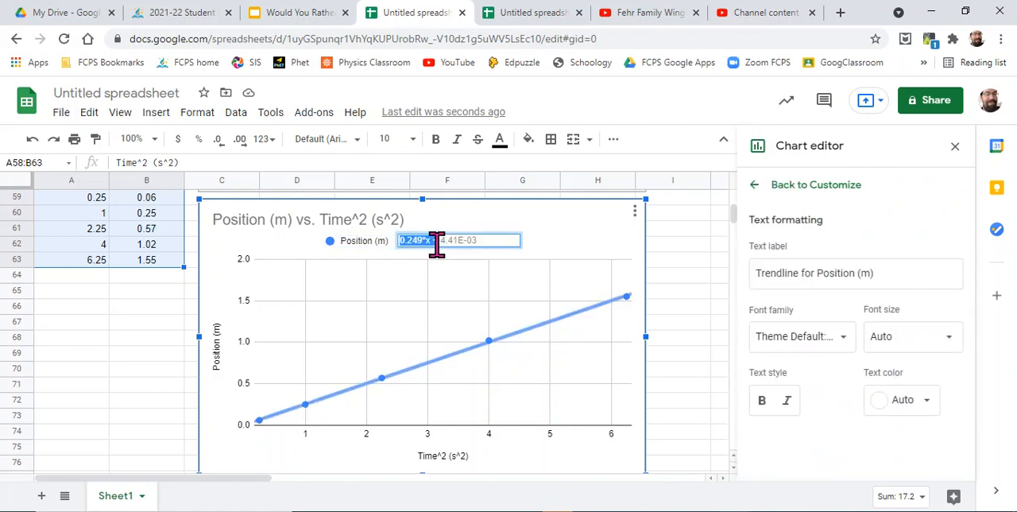
pyautogui.moveTo(488, 241); pyautogui.dragTo(368, 216)
pyautogui.hotkey('ctrl', 'c')
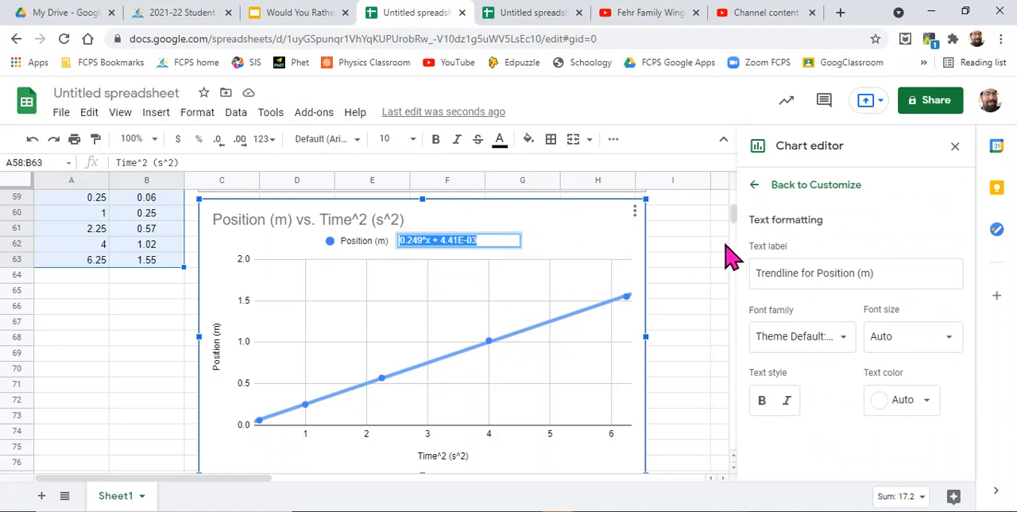
pyautogui.click(755, 190)
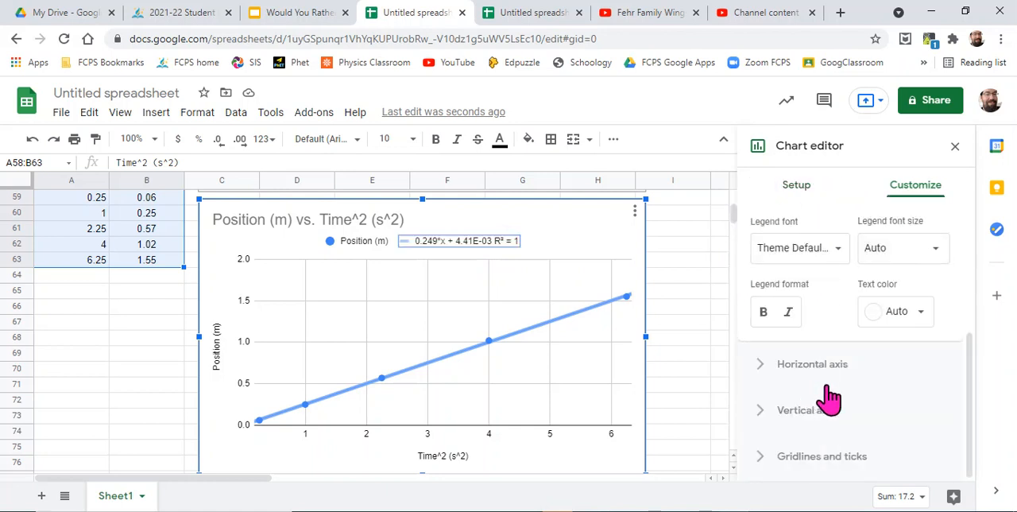
# - Switch the Position (m) trendline label to Custom and replace its text with the copied equation 0.249*x + 4.41E-03
pyautogui.scroll(2, 857, 365)
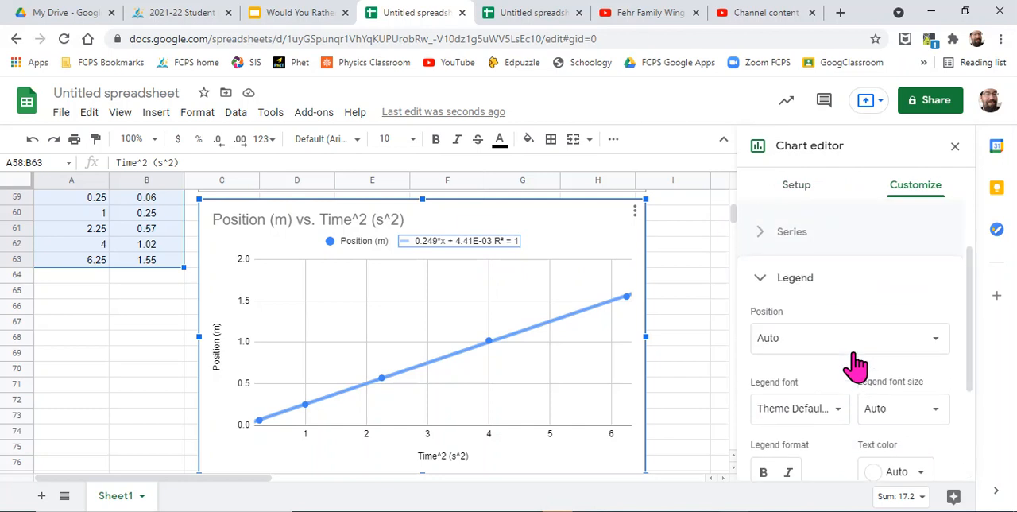
pyautogui.click(761, 280)
pyautogui.click(761, 274)
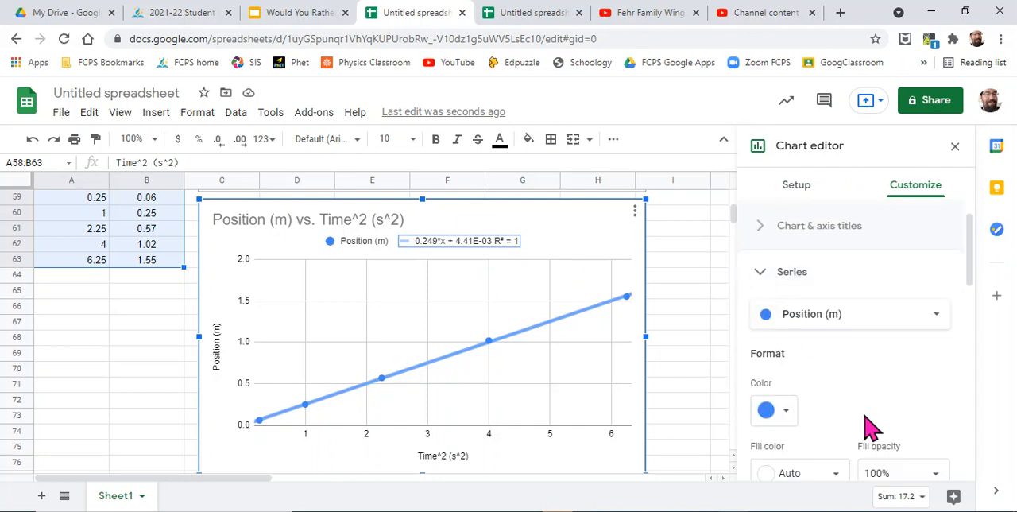
pyautogui.scroll(-4, 872, 429)
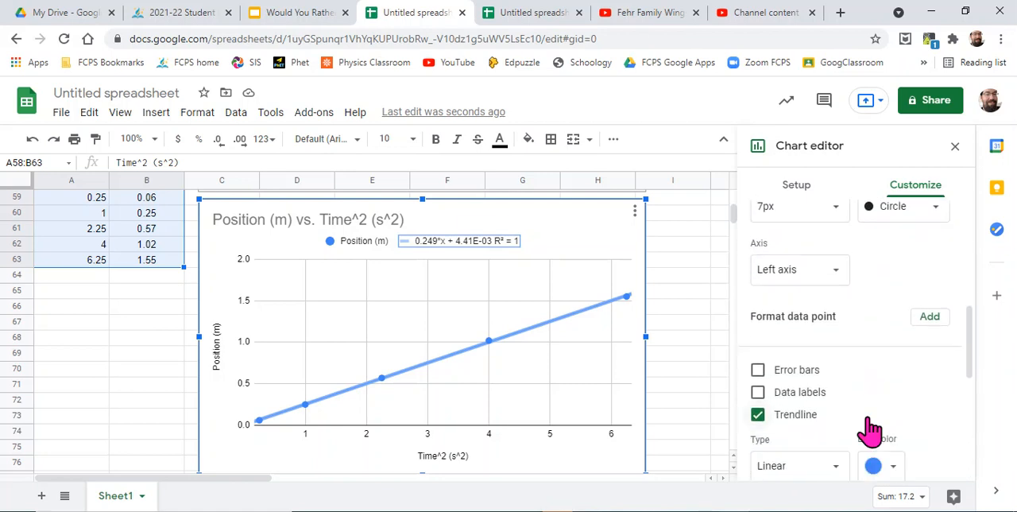
pyautogui.scroll(-5, 872, 430)
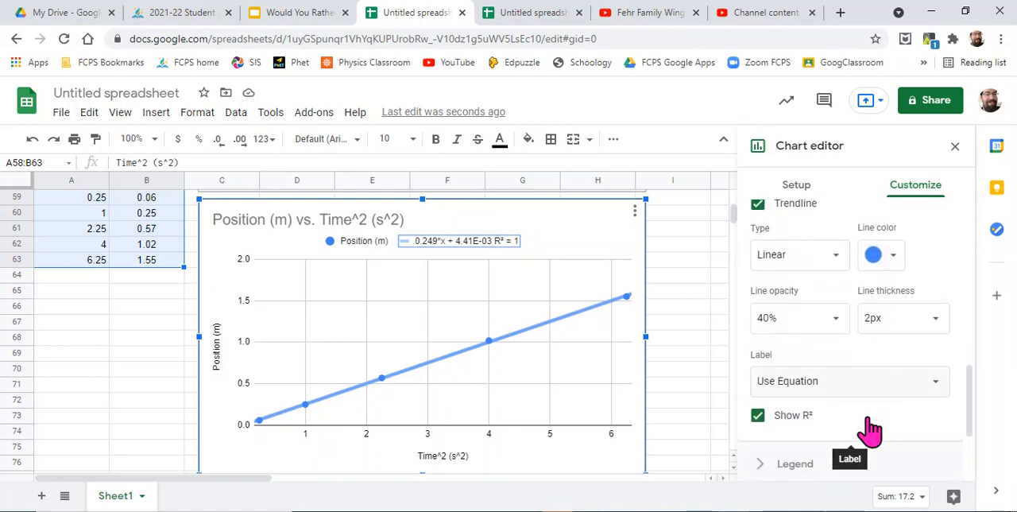
pyautogui.click(936, 383)
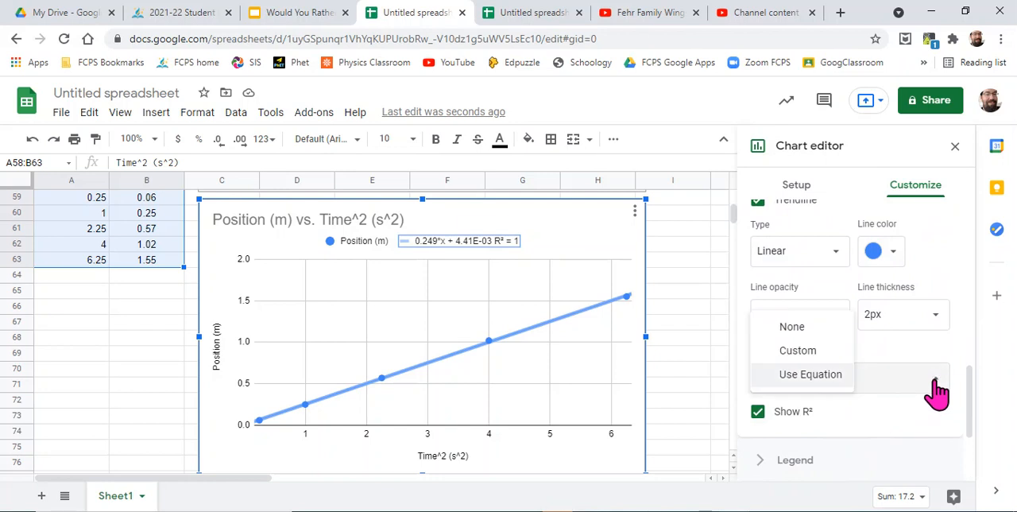
pyautogui.click(799, 353)
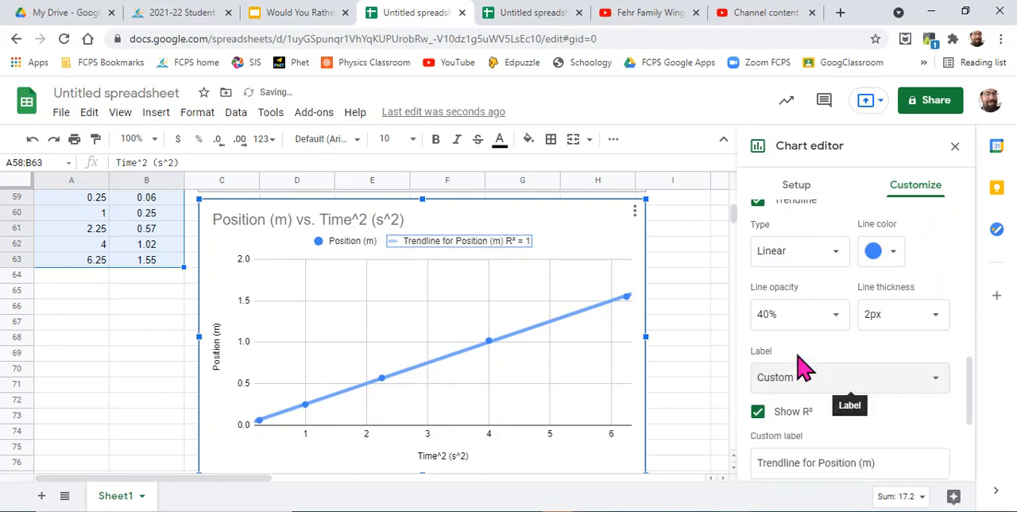
pyautogui.click(888, 461)
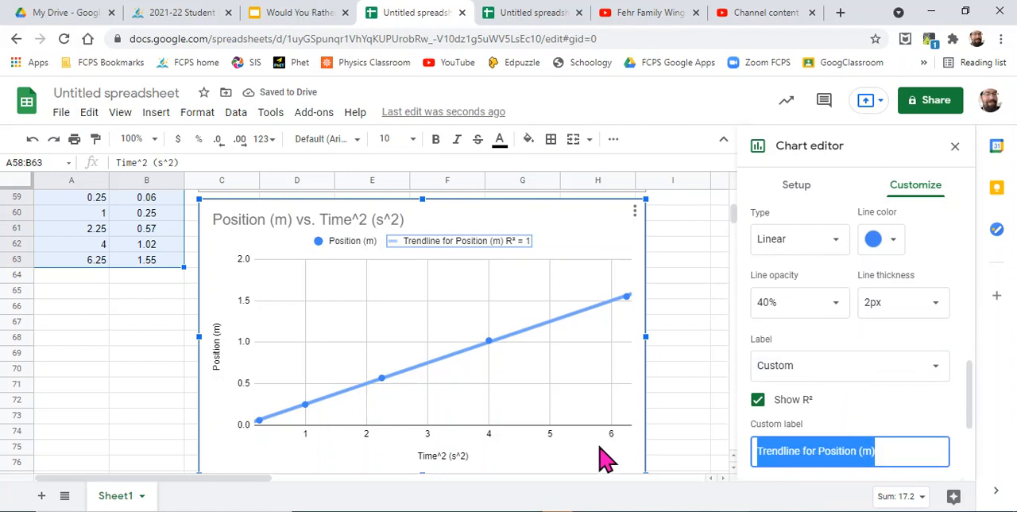
pyautogui.hotkey('ctrl', 'v')
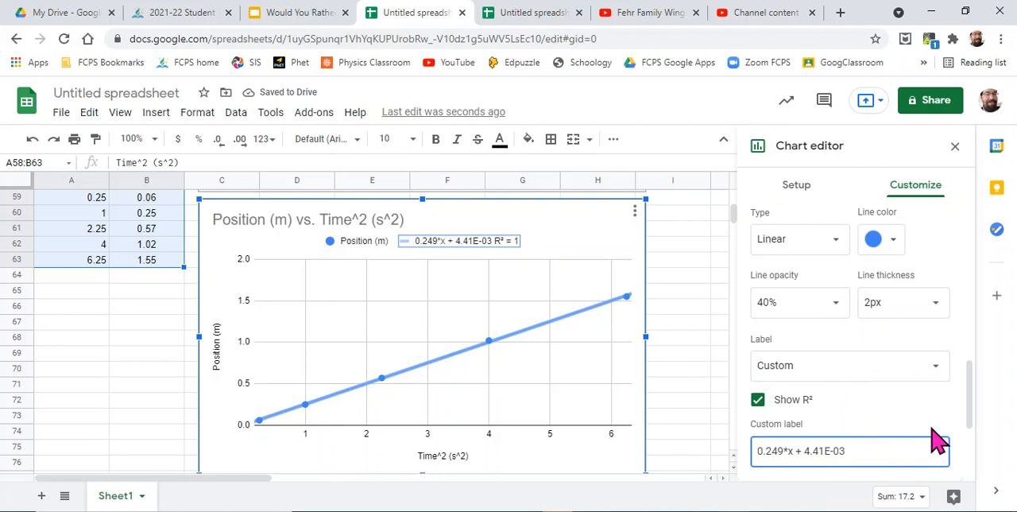
# - Prefix the equation in the custom trendline label with "Position (m) ="
pyautogui.press('Home')
pyautogui.write('Y =')
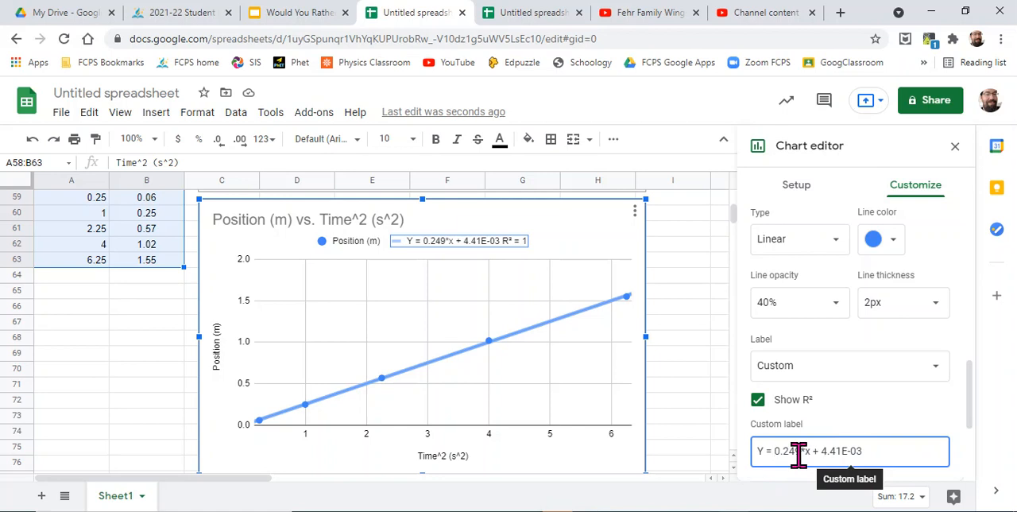
pyautogui.press('BackSpace')
pyautogui.press('BackSpace')
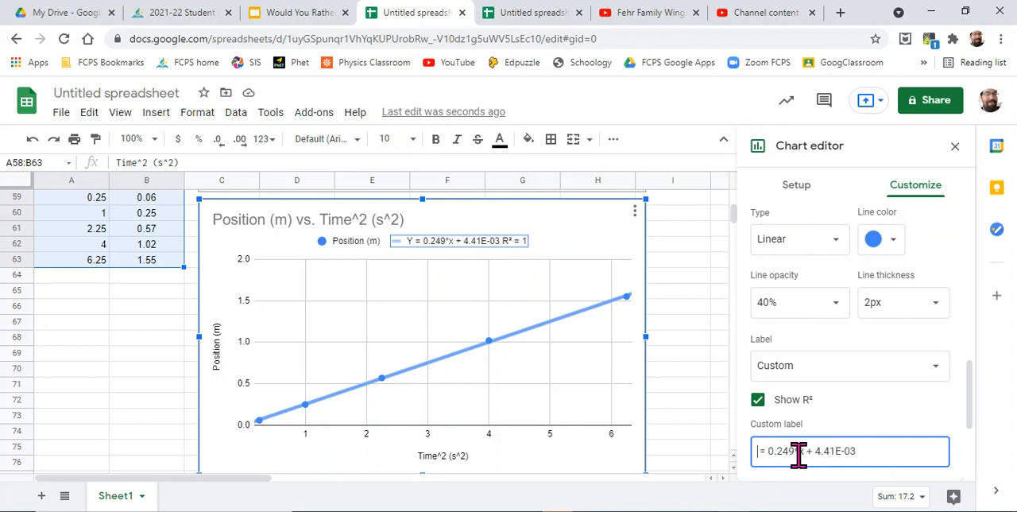
pyautogui.write('Position ')
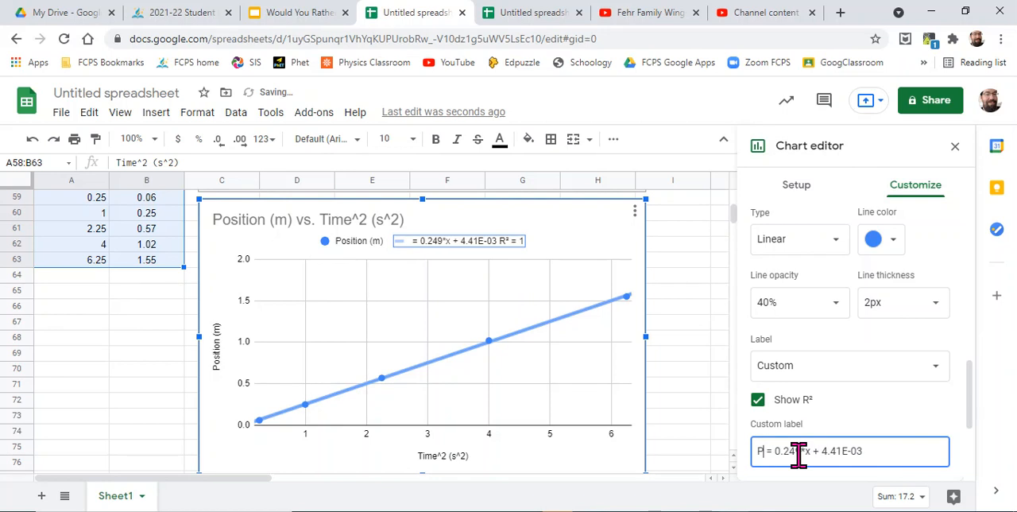
pyautogui.write('(m)')
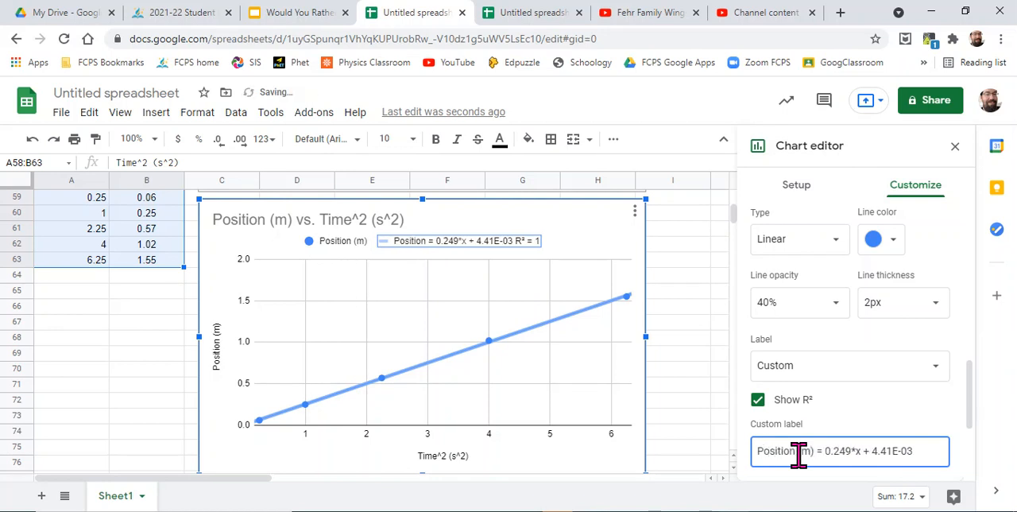
# - Put the slope in parentheses with units in the custom trendline label, so it reads (0.249 m/s)*x
pyautogui.press('Right')
pyautogui.write('(')
pyautogui.press('Right')
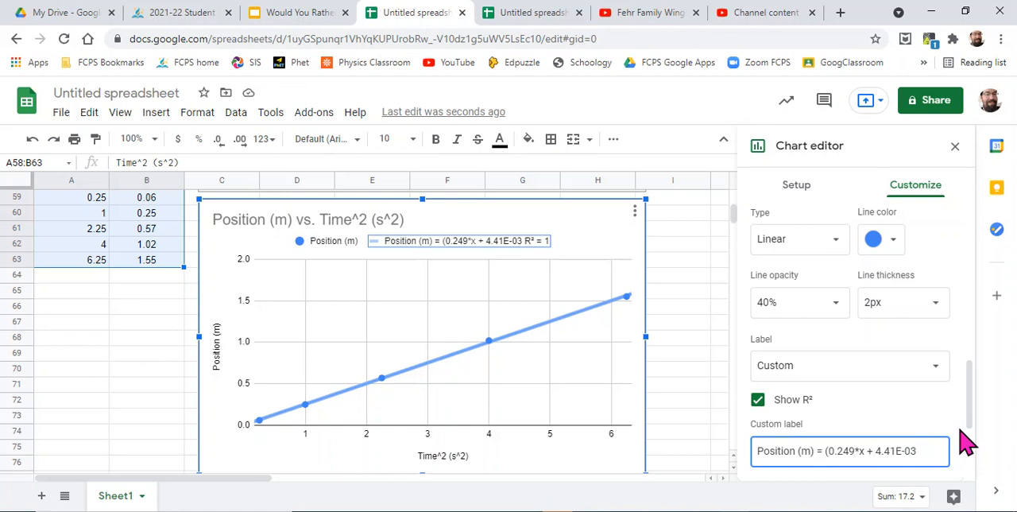
pyautogui.write('m/s')
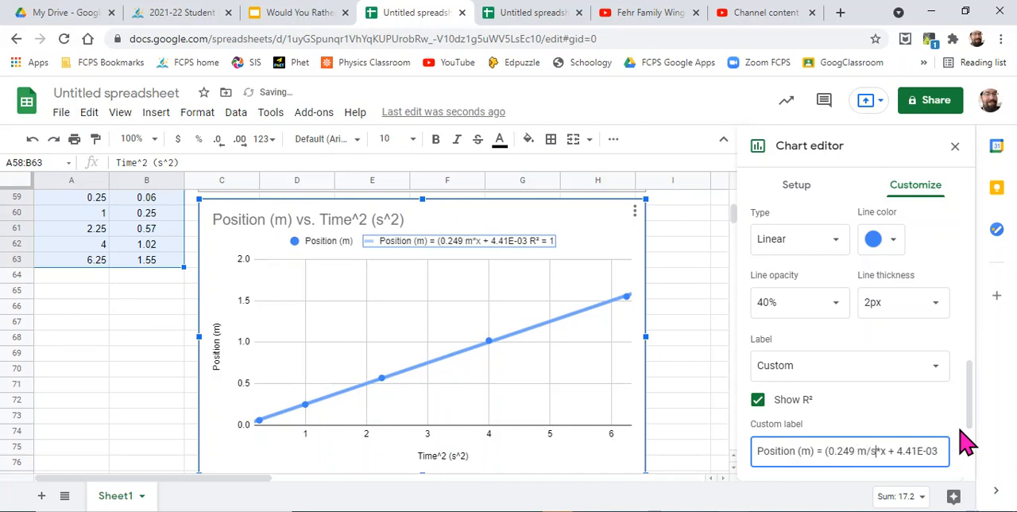
pyautogui.write(')')
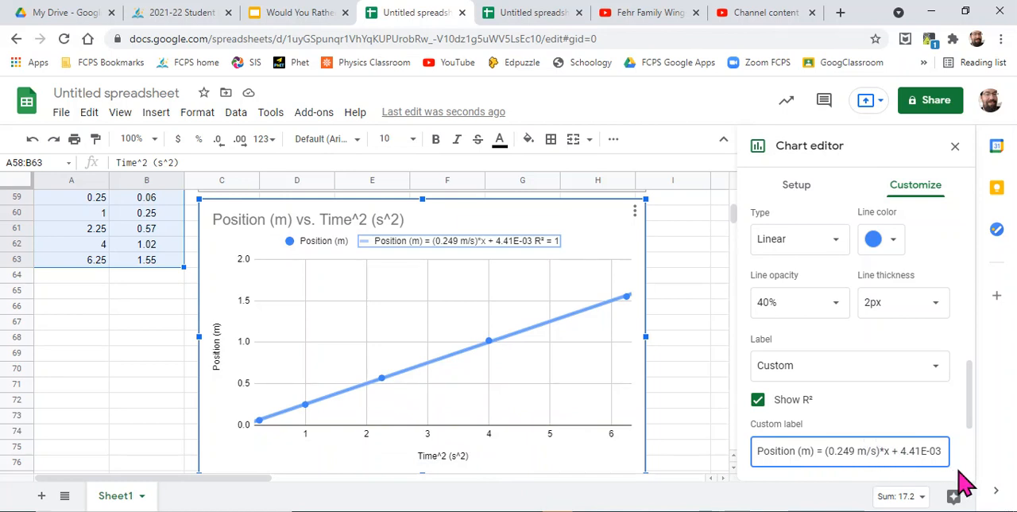
# - Change the slope's units to m/s^2 and replace x with (time^2) in the custom trendline label
pyautogui.write('^')
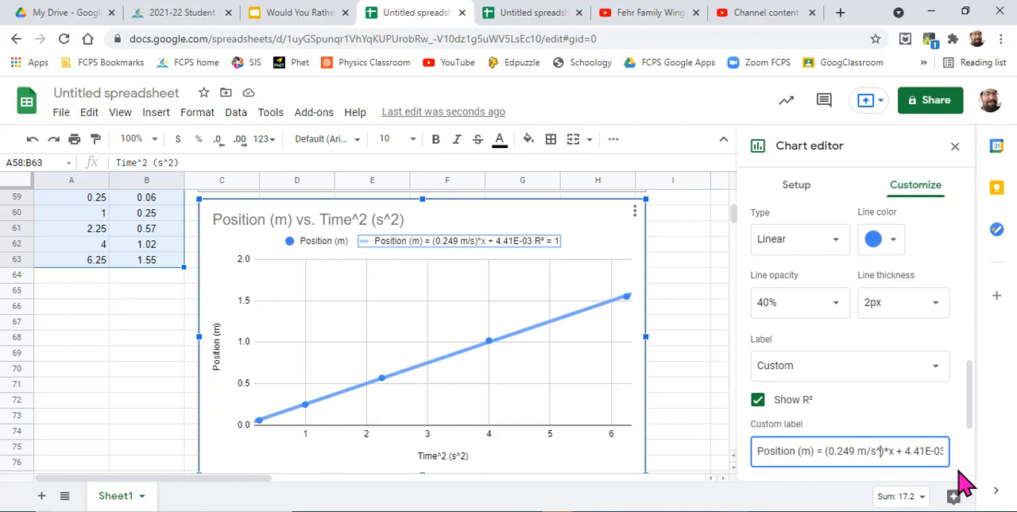
pyautogui.write('2')
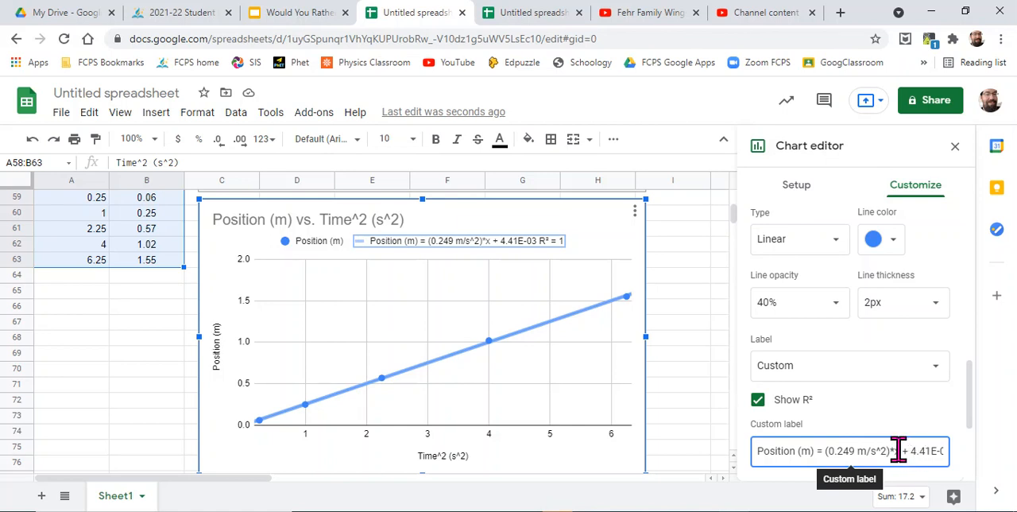
pyautogui.write('x')
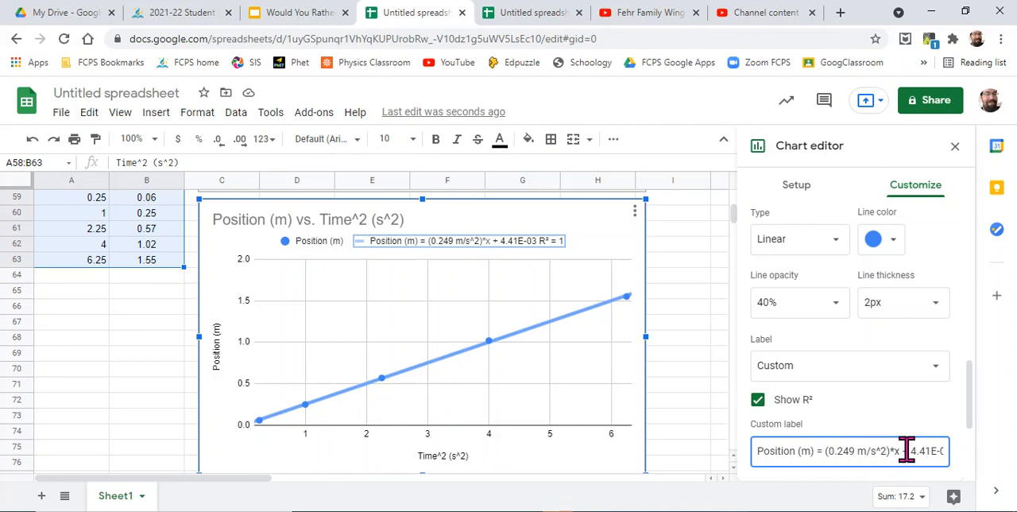
pyautogui.press('BackSpace')
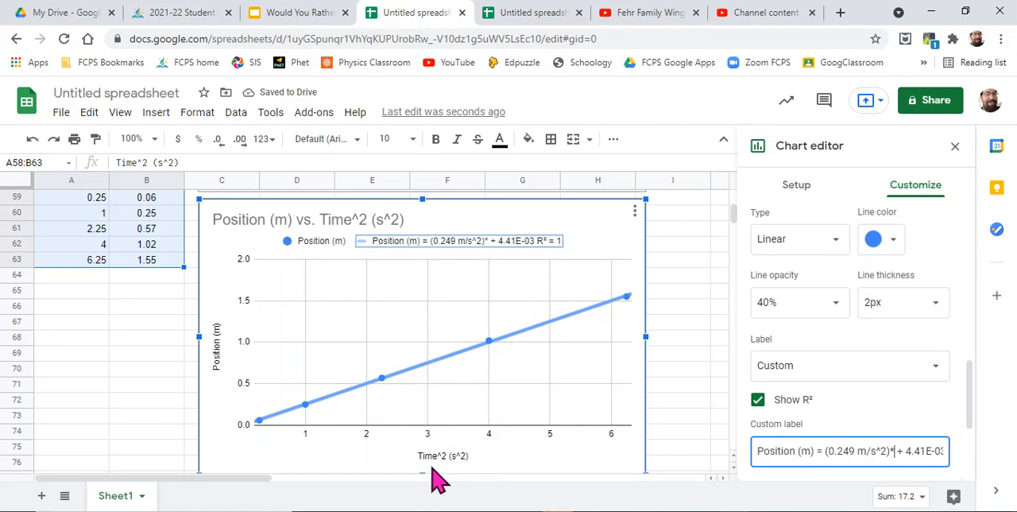
pyautogui.write('(time')
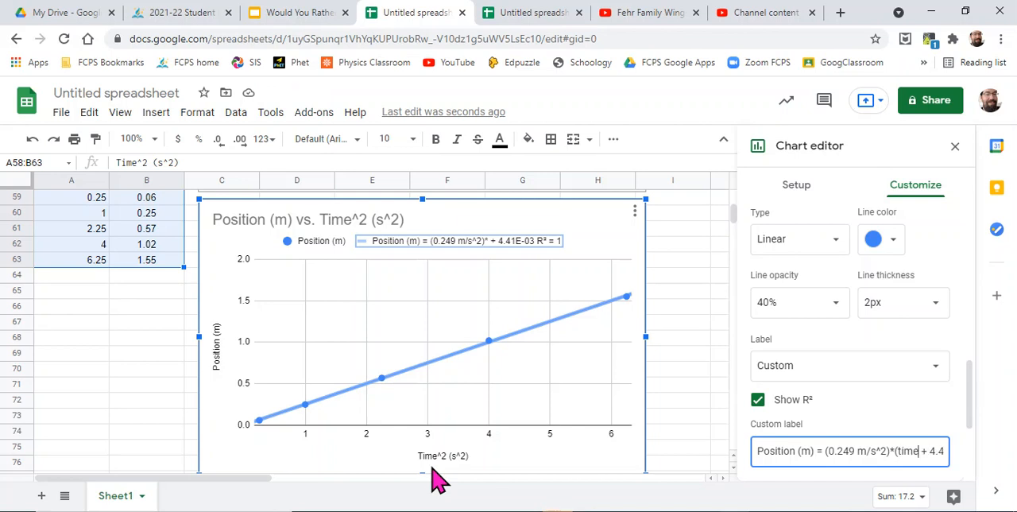
pyautogui.write('^2')
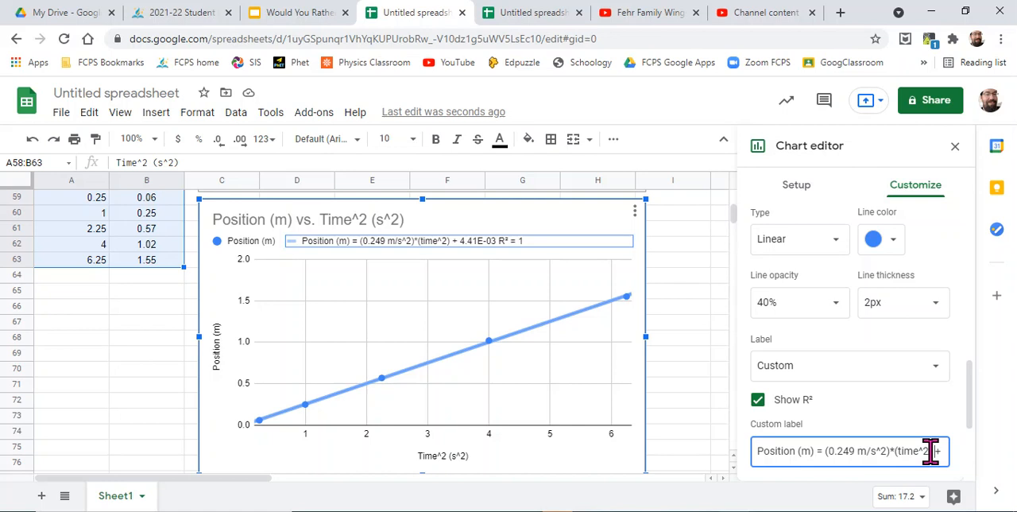
# - Add the unit m after the intercept 4.41E-03 at the end of the custom trendline label
pyautogui.press('Right')
pyautogui.press('Right')
pyautogui.press('Right')
pyautogui.press('Right')
pyautogui.press('Right')
pyautogui.press('Right')
pyautogui.press('Right')
pyautogui.press('Right')
pyautogui.press('Right')
pyautogui.press('Right')
pyautogui.press('Right')
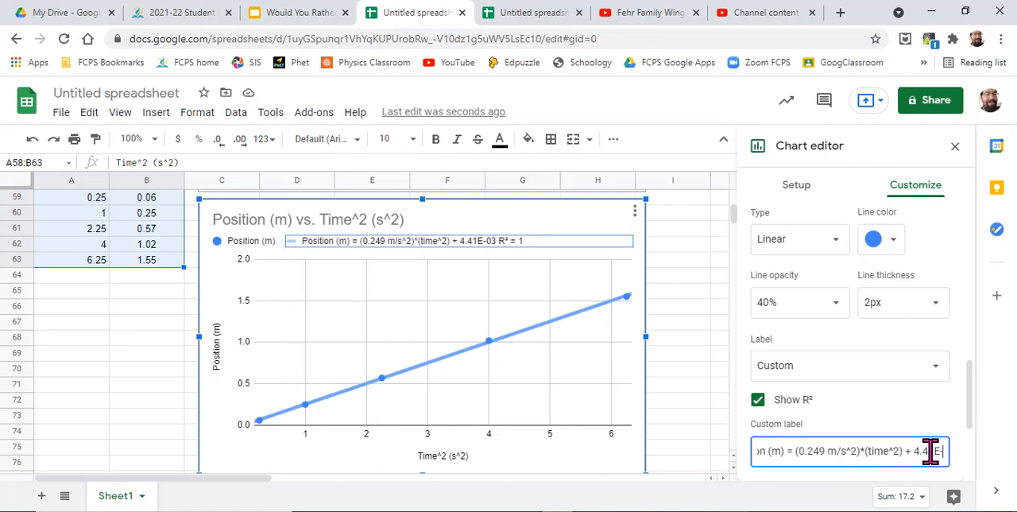
pyautogui.press('Right')
pyautogui.press('Right')
pyautogui.press('Right')
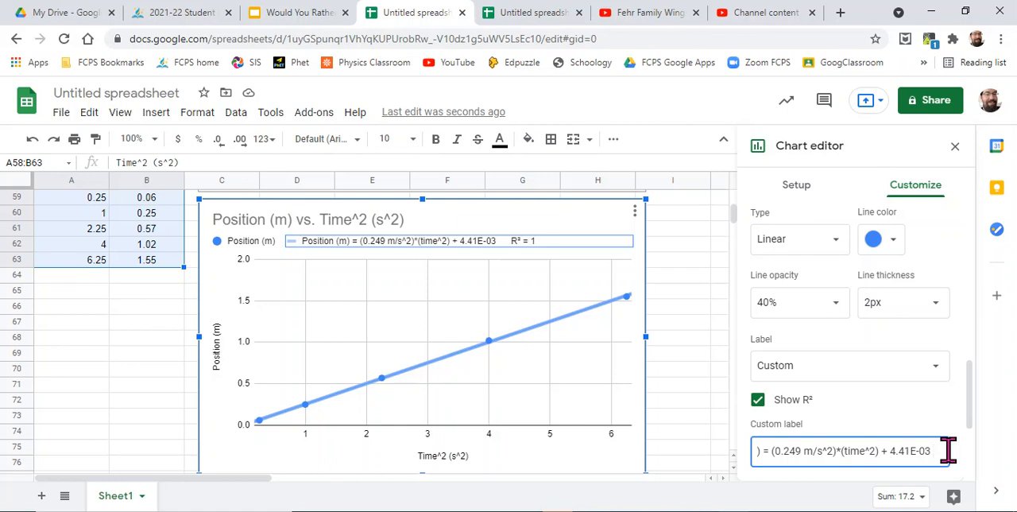
pyautogui.write('m')
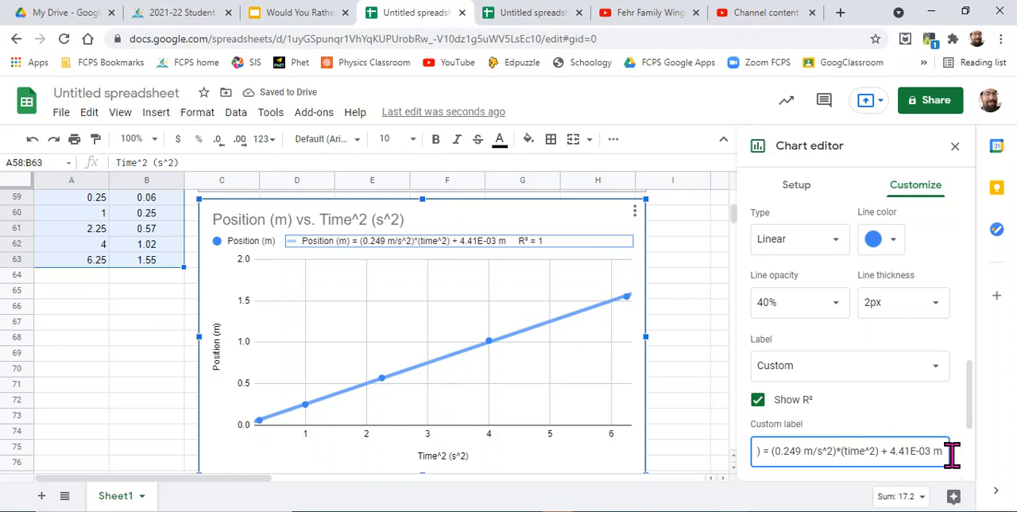
pyautogui.click(594, 211)
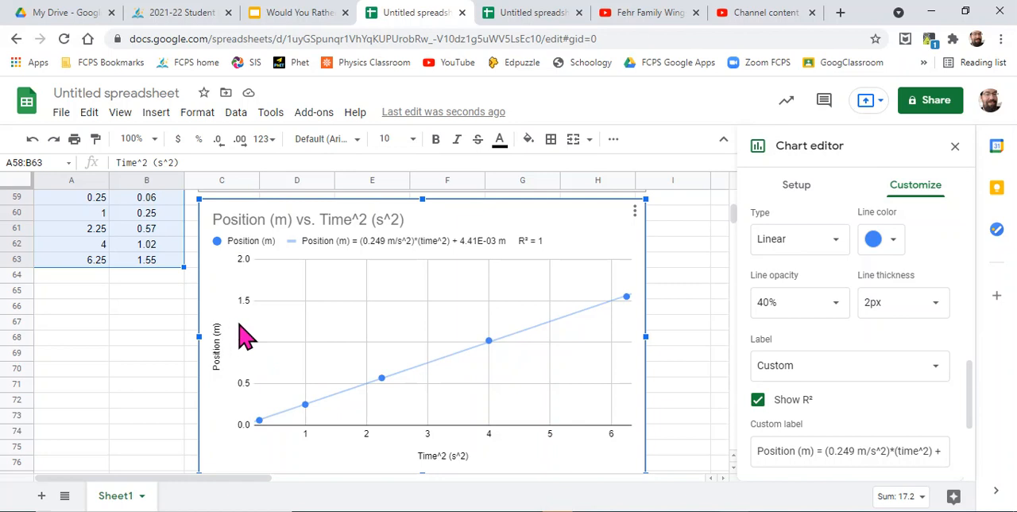
pyautogui.scroll(5, 258, 334)
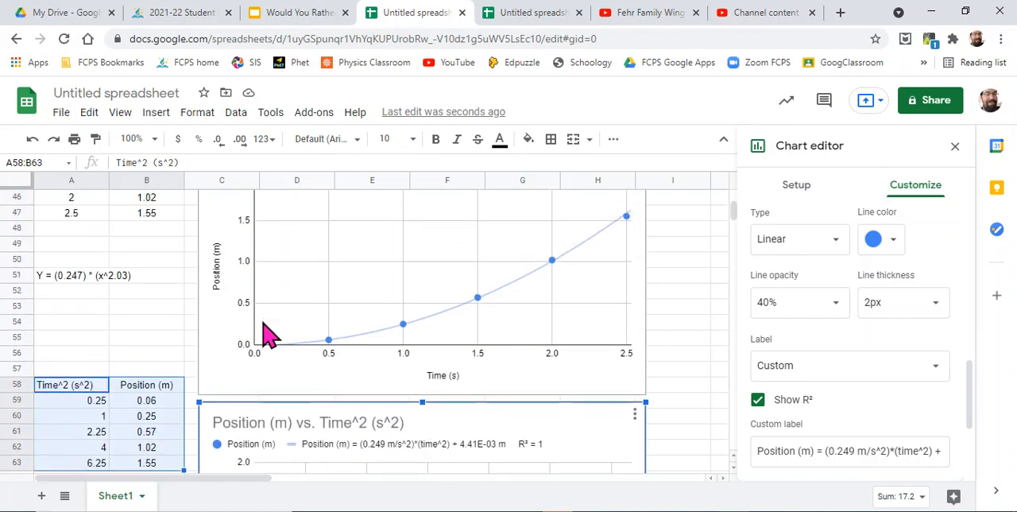
pyautogui.scroll(2, 269, 334)
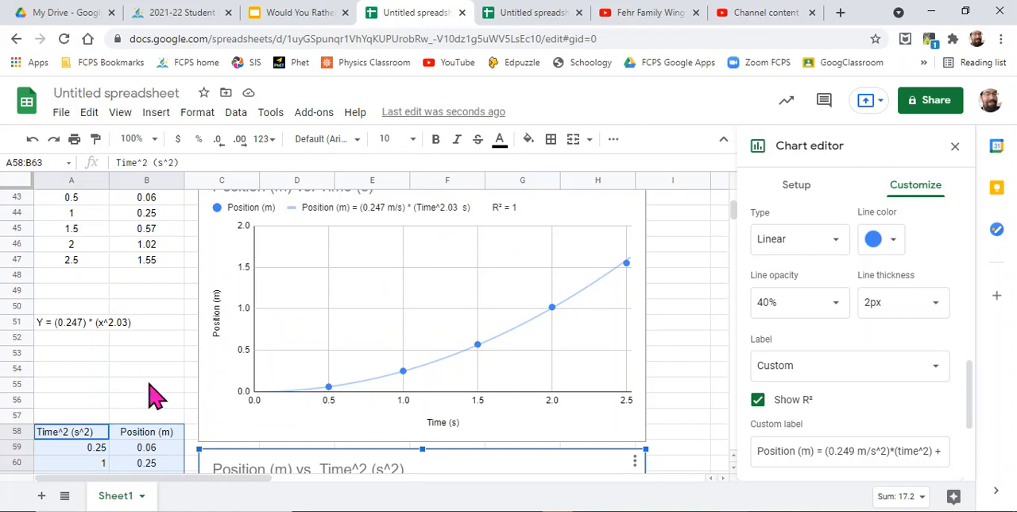
pyautogui.scroll(-2, 154, 391)
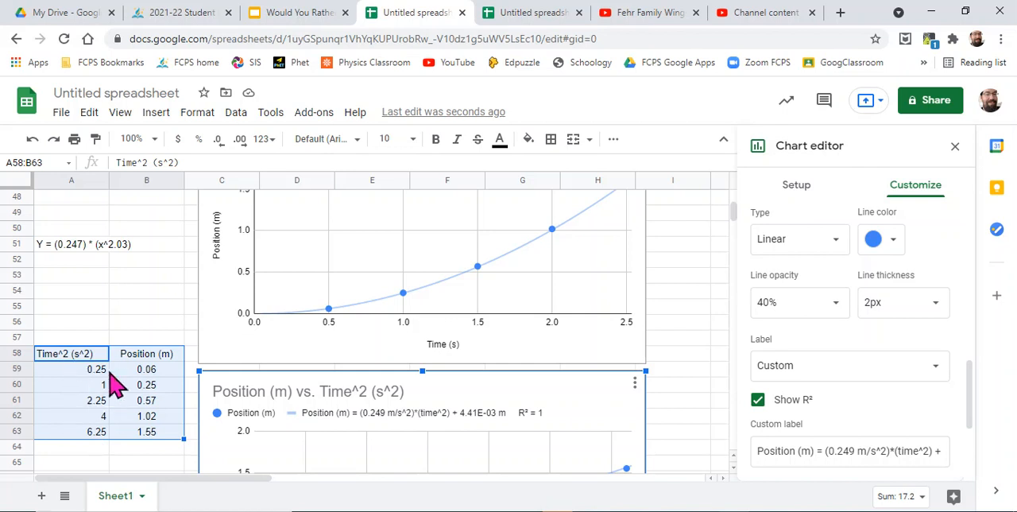
pyautogui.scroll(-2, 115, 388)
pyautogui.scroll(-2, 115, 388)
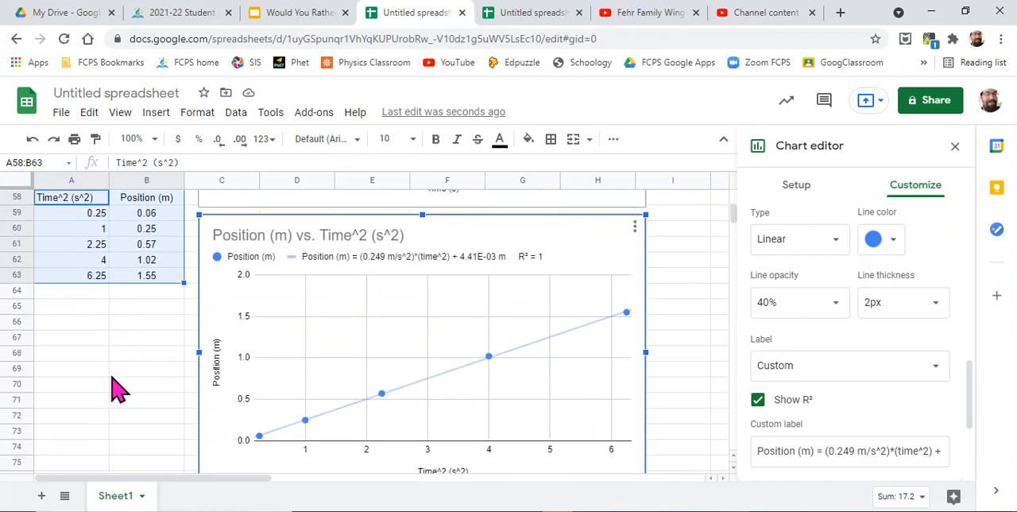